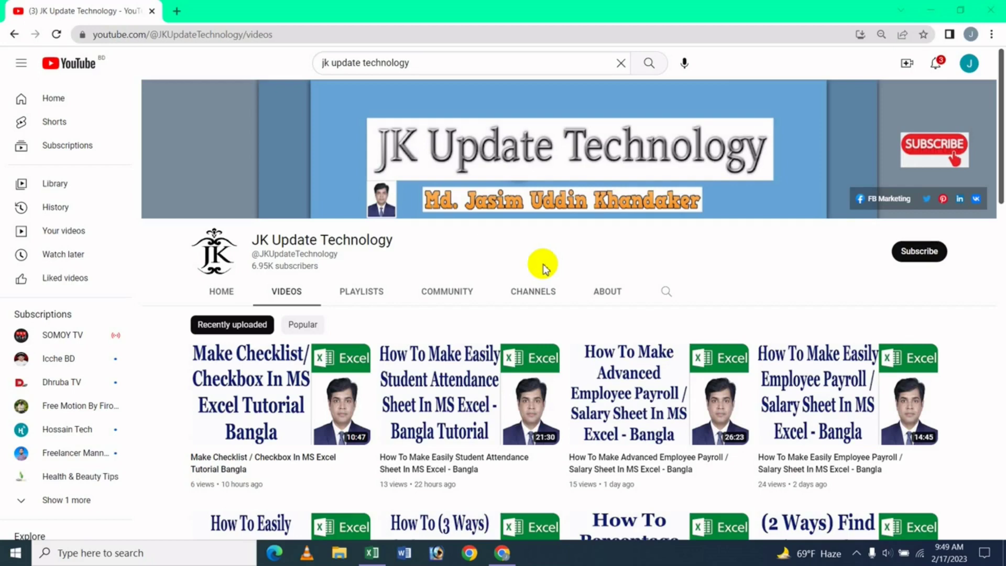
Switch to the Excel workbook and merge and center cells D1:K2 on the blank %Calculate Stu Attendance Sheet
left_click(372, 553)
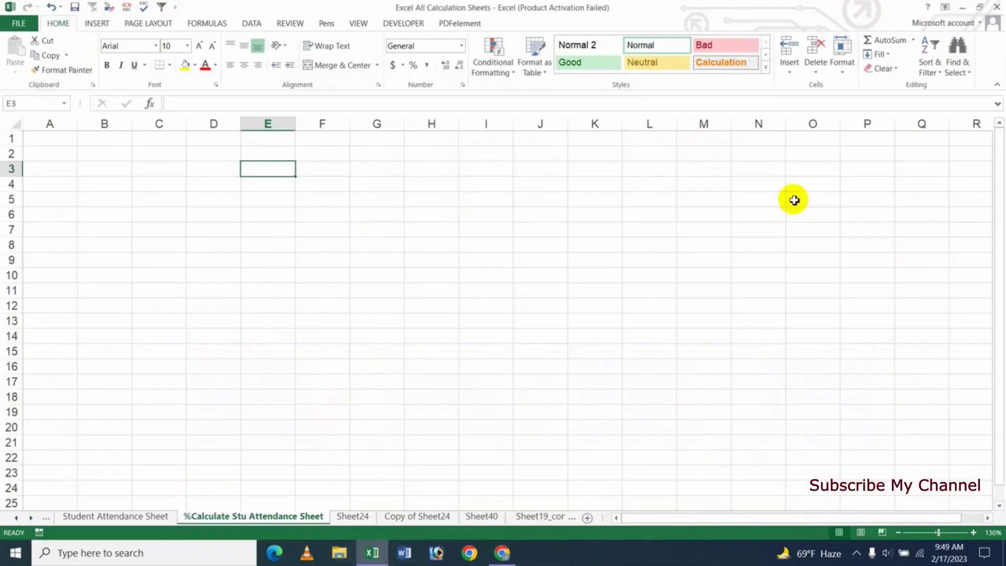
left_click(329, 288)
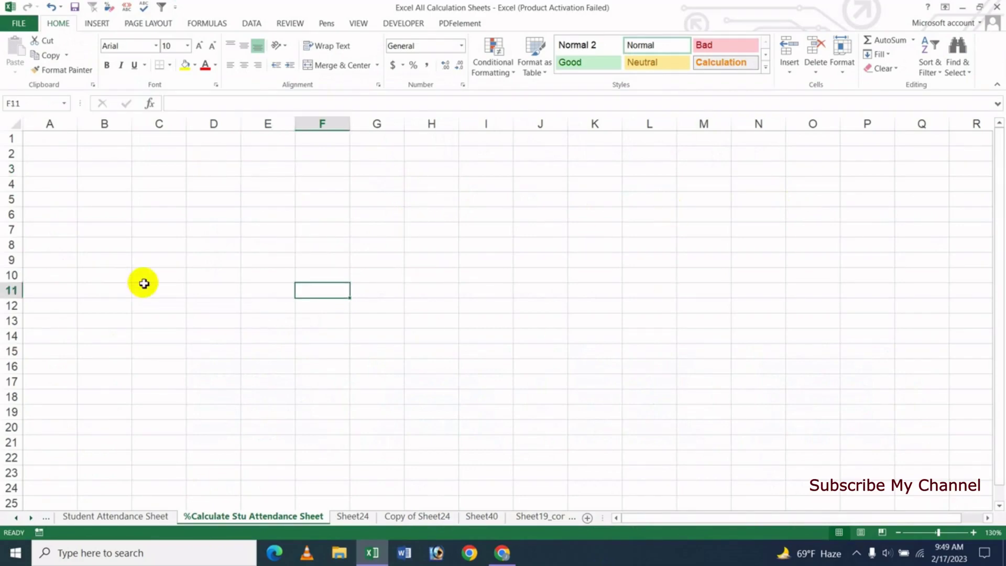
left_click(269, 231)
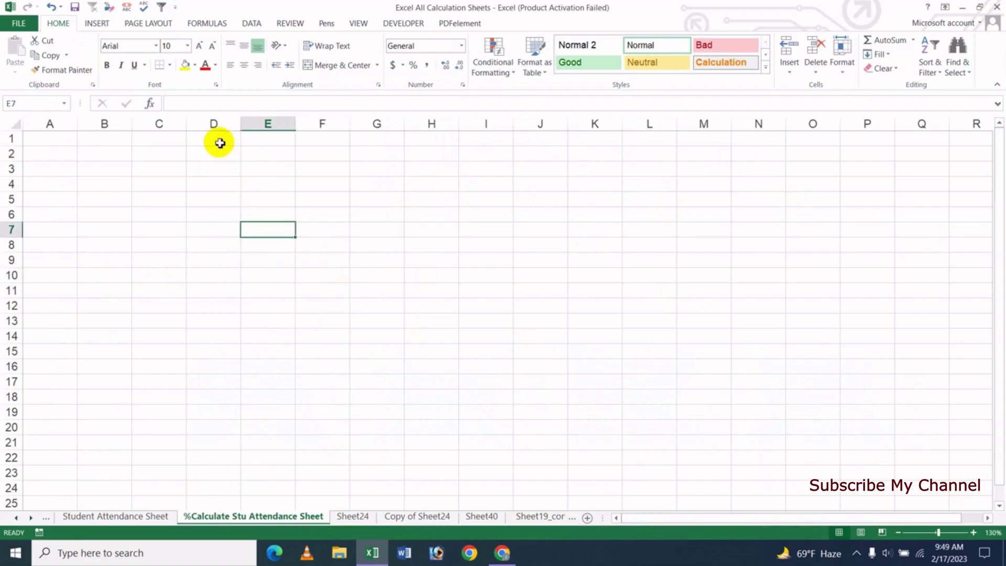
left_click_drag(220, 143, 581, 159)
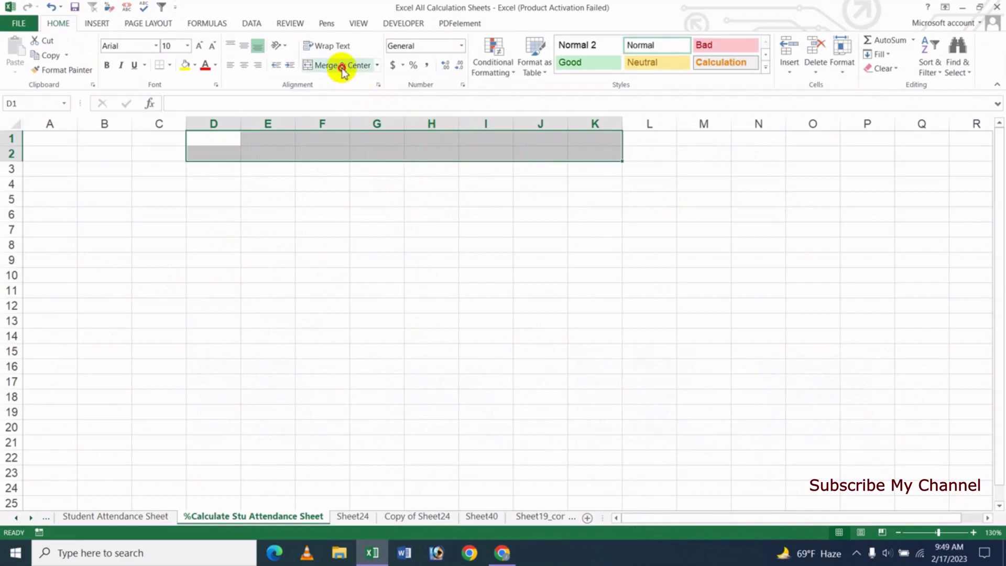
left_click(340, 64)
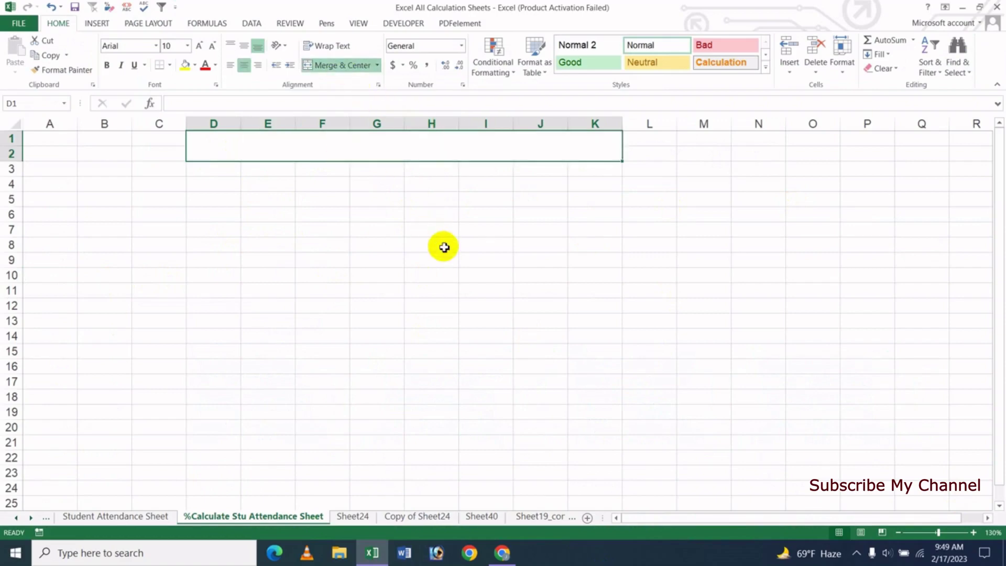
Enter the title "Percentage Calculate Student Attendance Sheet" in the merged cell D1:K2
type("Per")
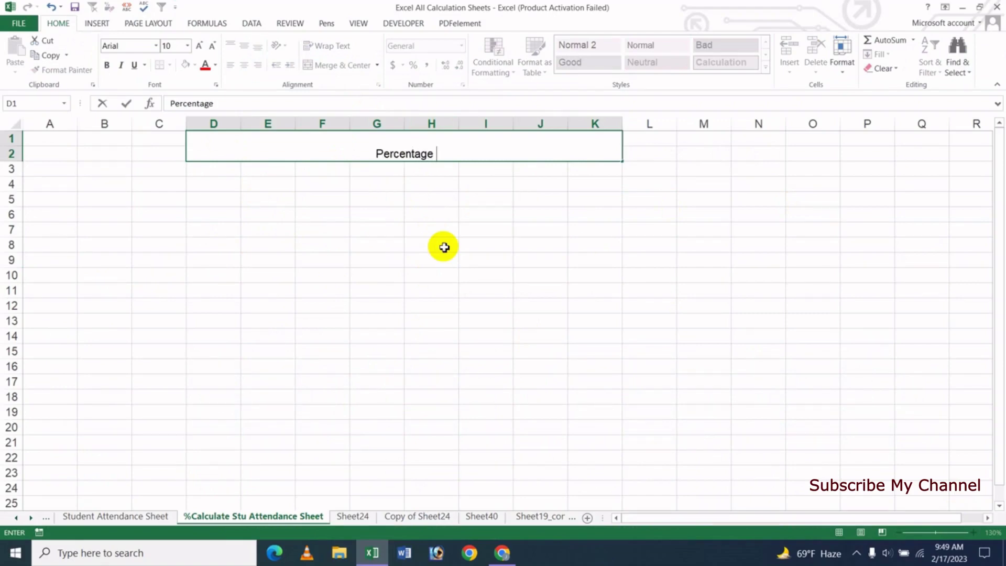
type("centage Calculate ")
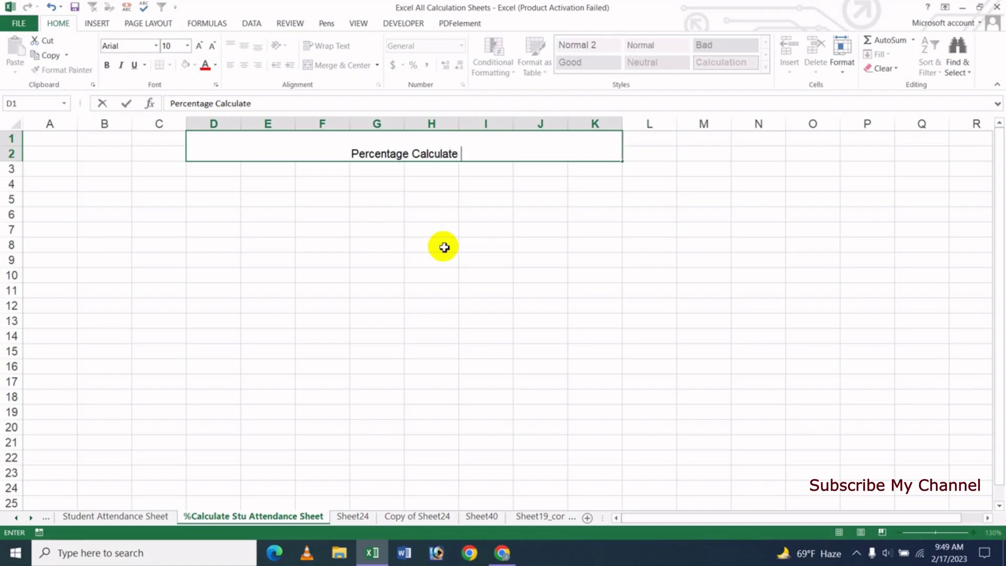
type("Student A")
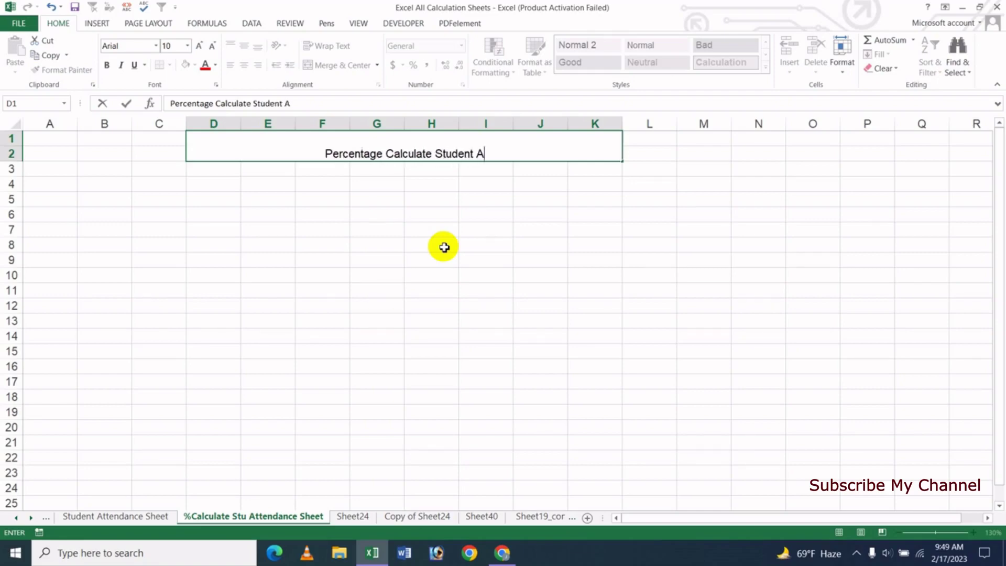
type("ttendance ")
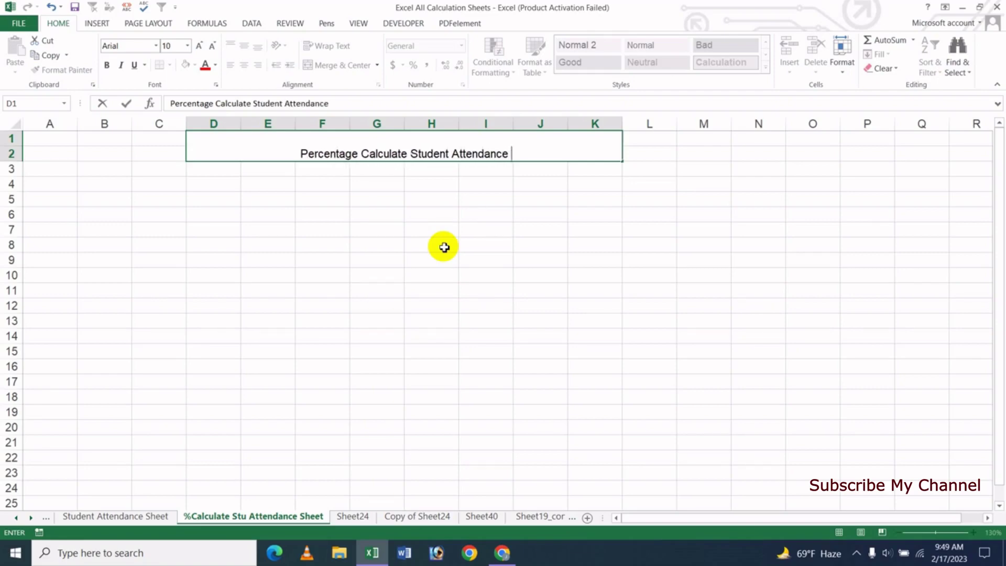
type("Sheet")
key("Return")
Middle-align the title vertically in its merged cell and set its font to Arial Rounded MT Bold
key("Up")
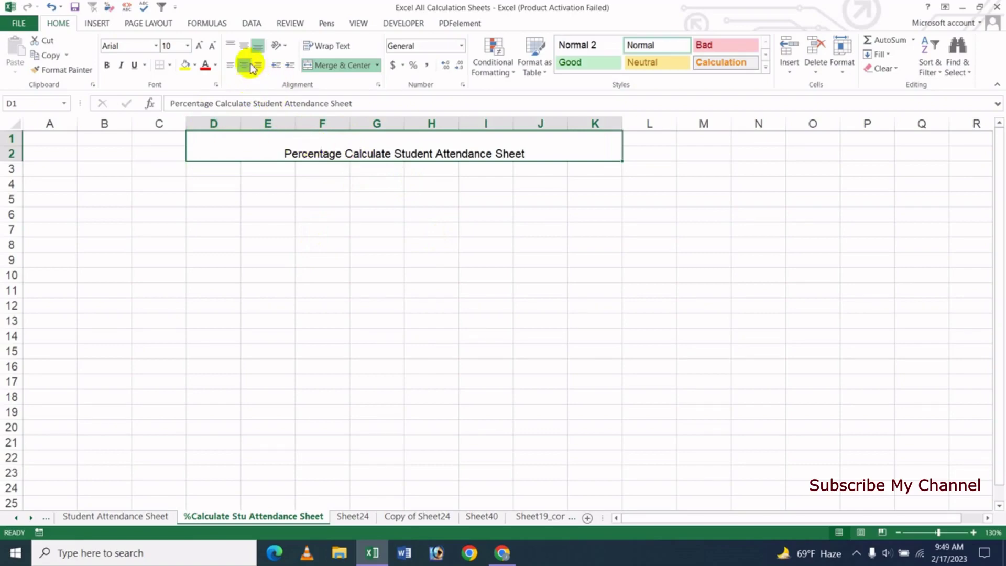
left_click(246, 45)
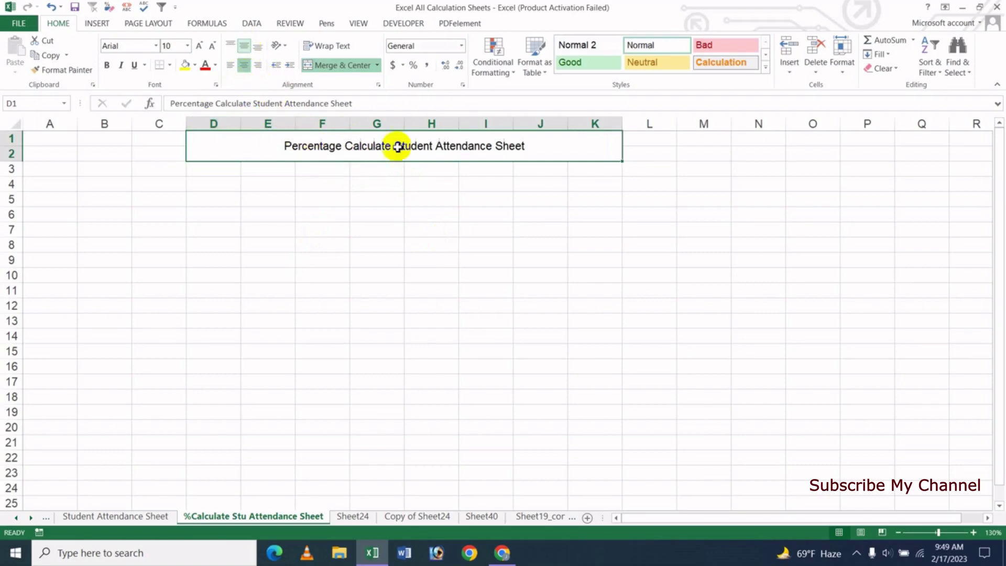
left_click(156, 46)
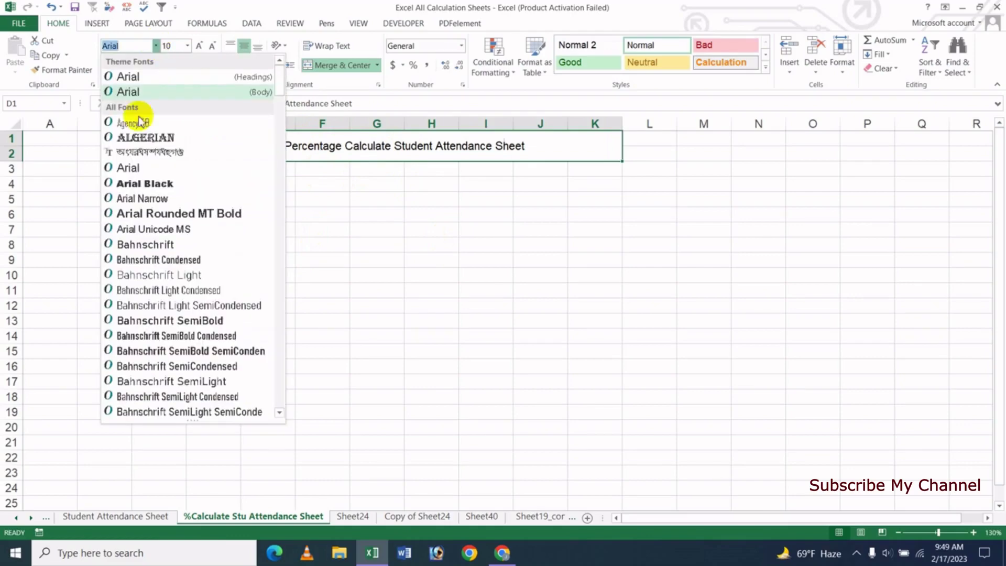
left_click(154, 216)
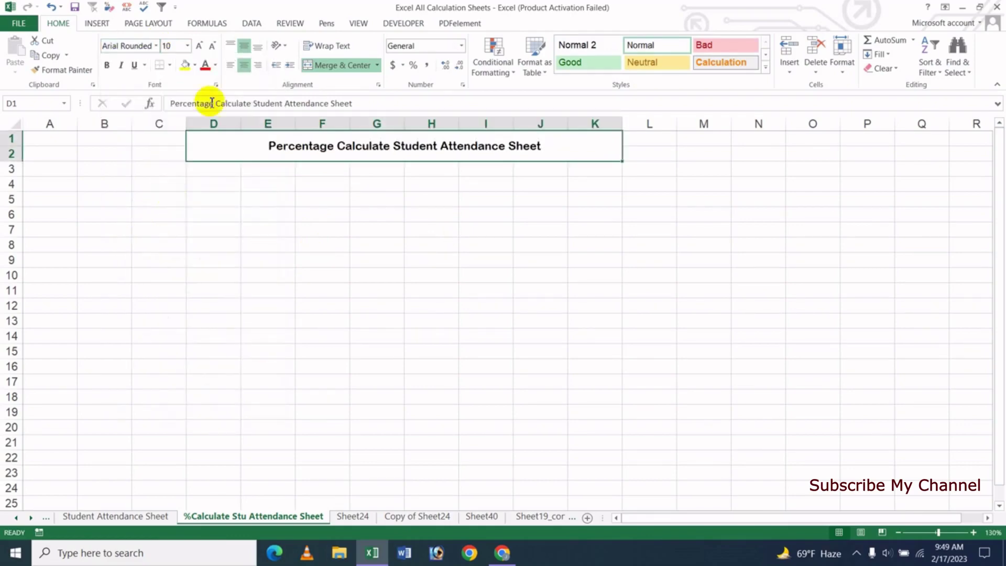
Make the sheet title bold and set its font size to 15 so it fits the merged cell
left_click(187, 46)
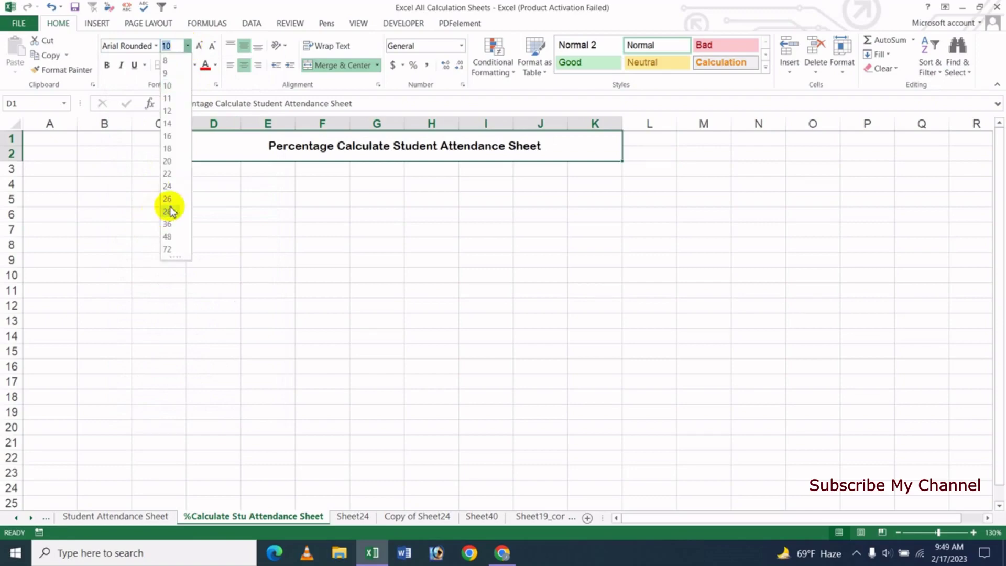
left_click(172, 163)
left_click(188, 47)
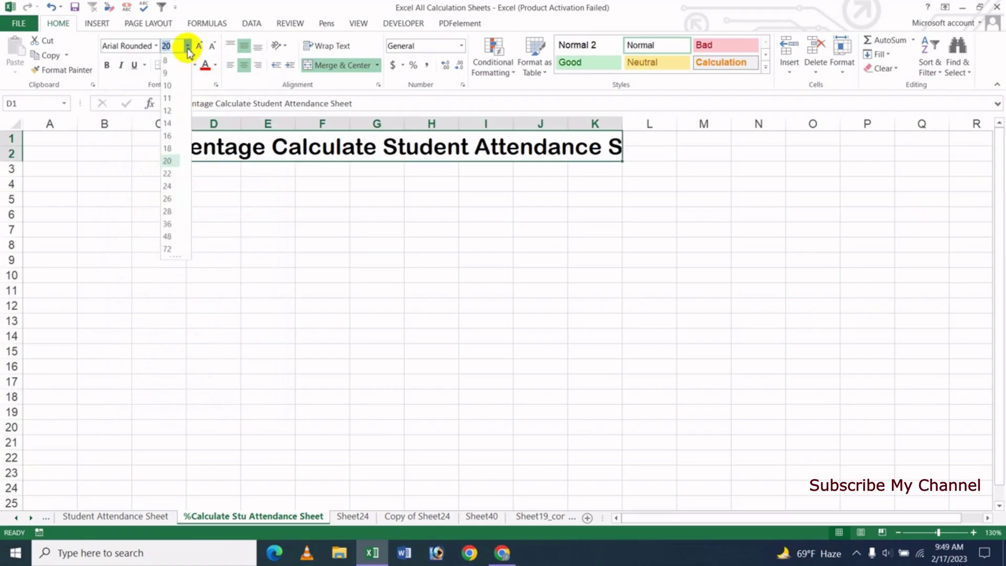
left_click(167, 137)
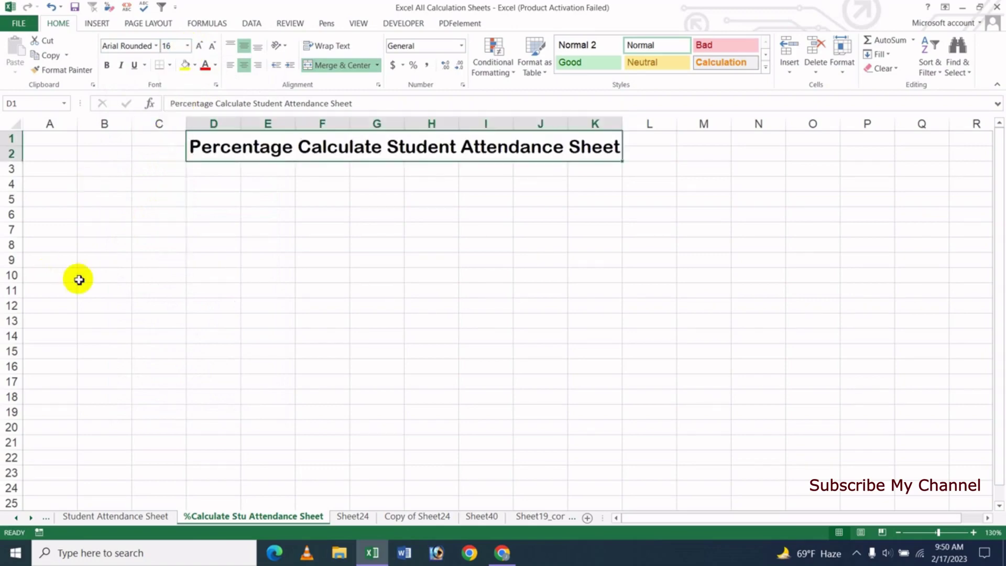
left_click(105, 68)
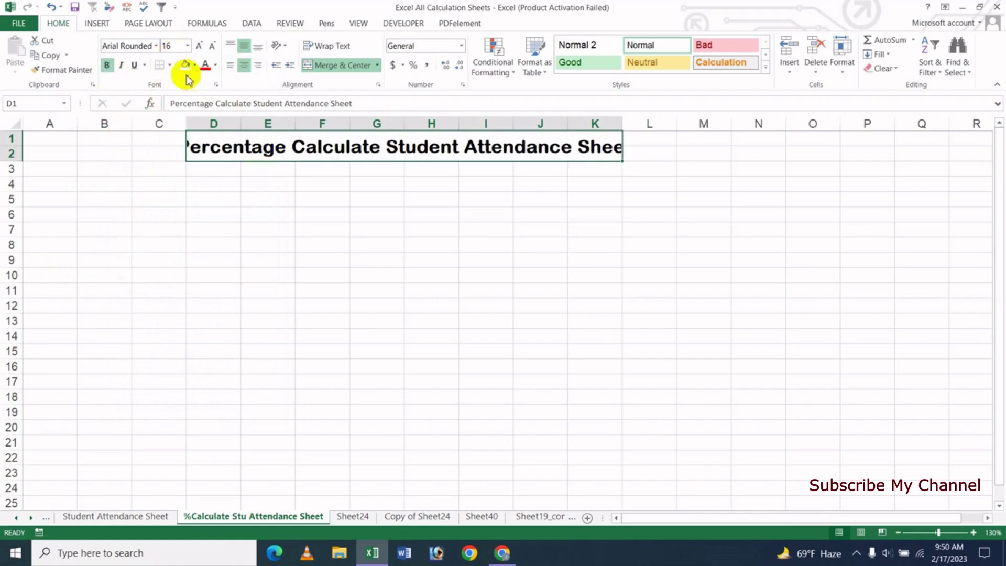
left_click(167, 46)
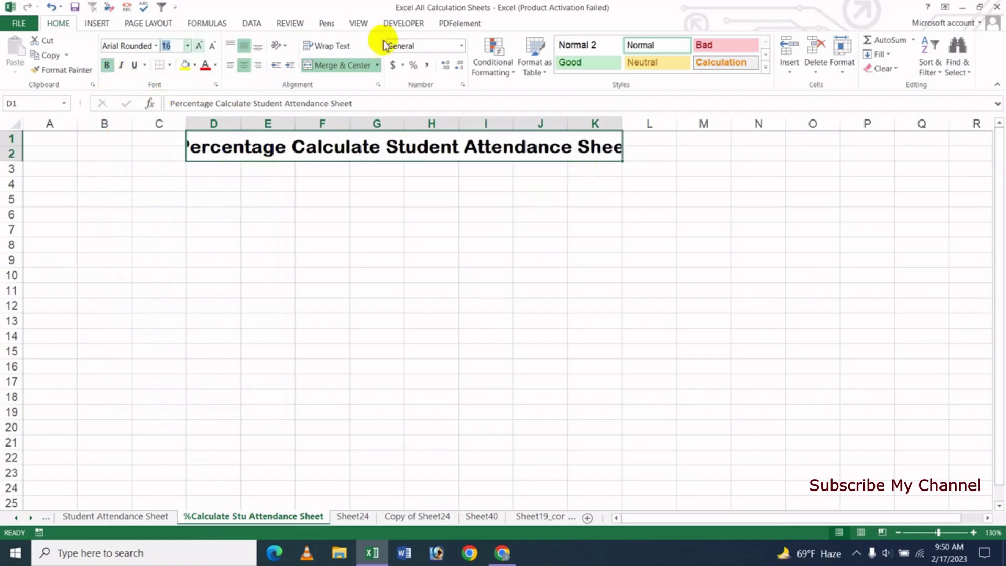
key("Return")
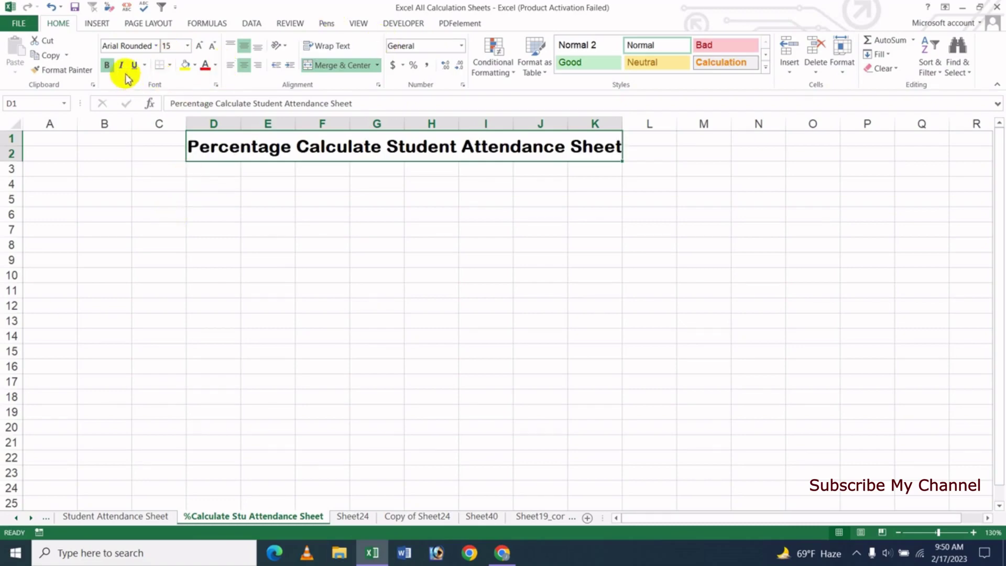
Apply all borders and a light gold fill to the merged title cell
left_click(170, 66)
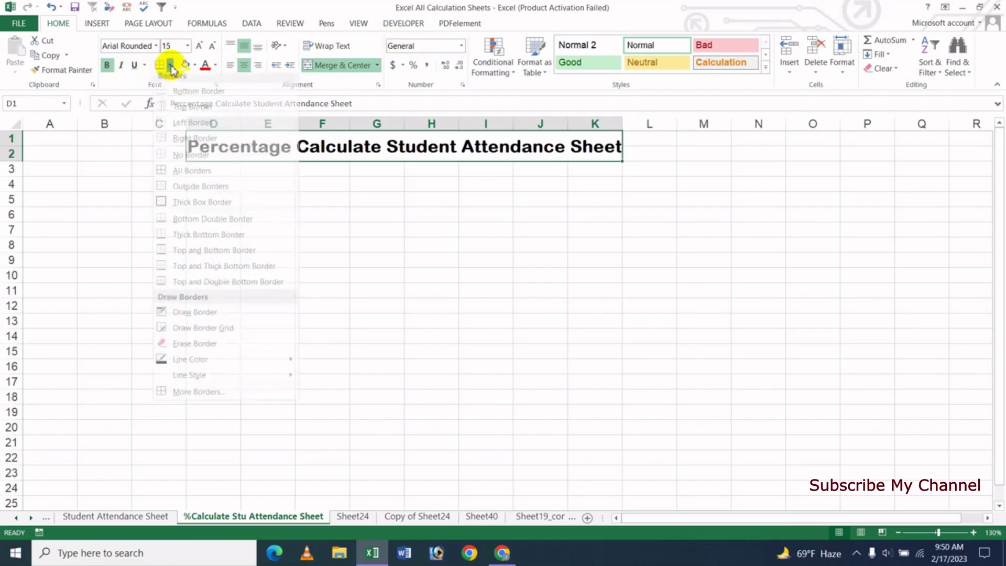
left_click(192, 176)
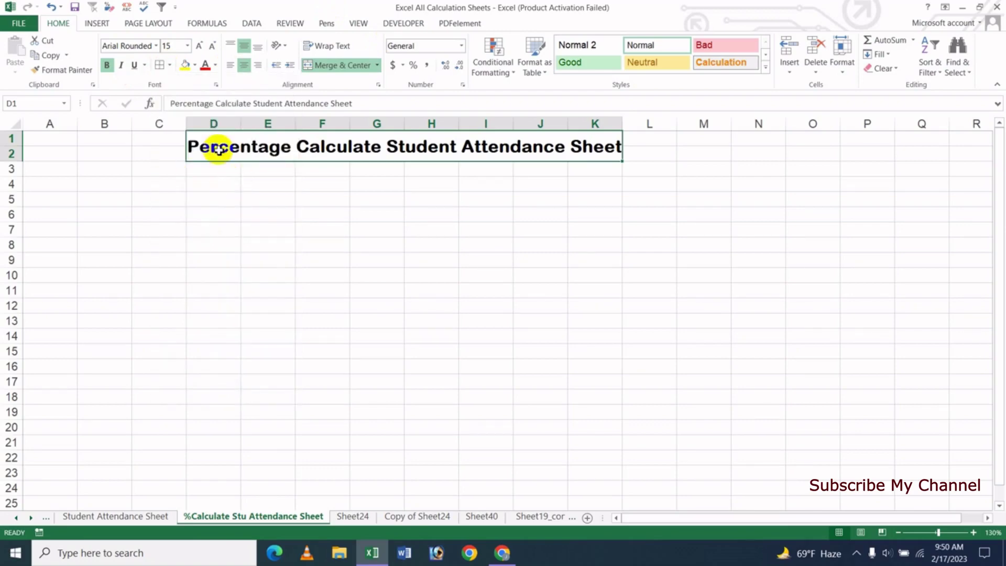
left_click(186, 69)
left_click(194, 66)
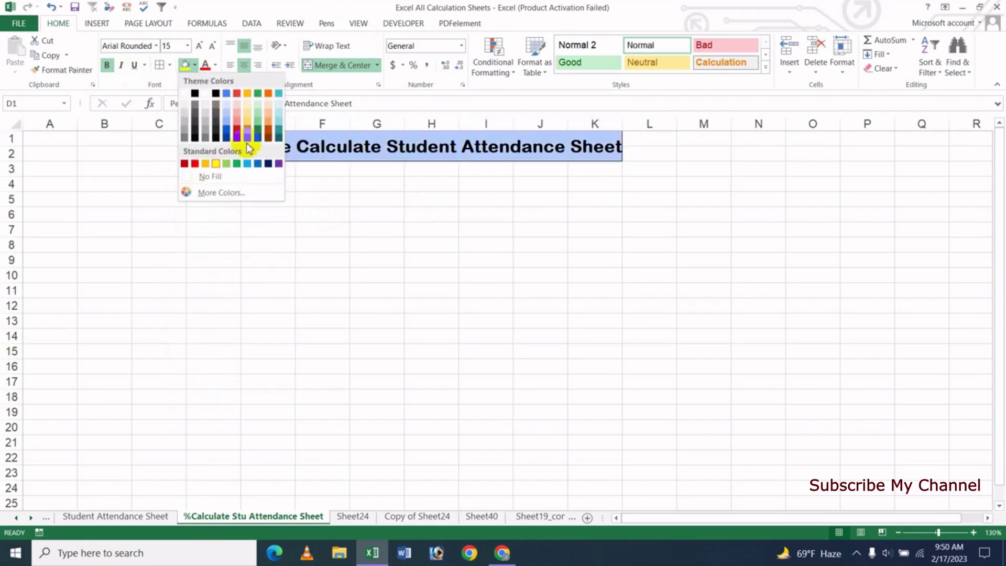
left_click(250, 111)
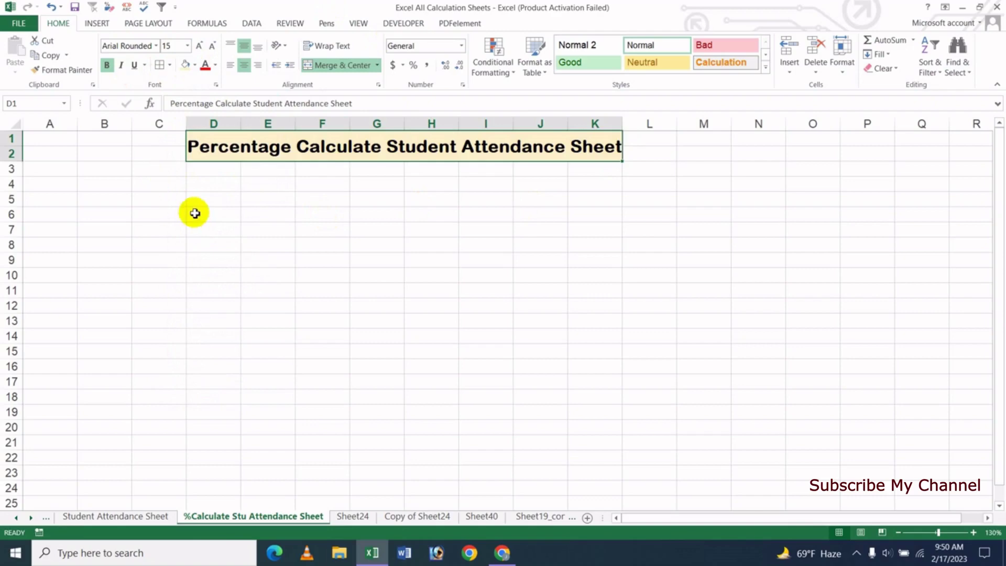
Color the title text with the standard dark blue
left_click(216, 65)
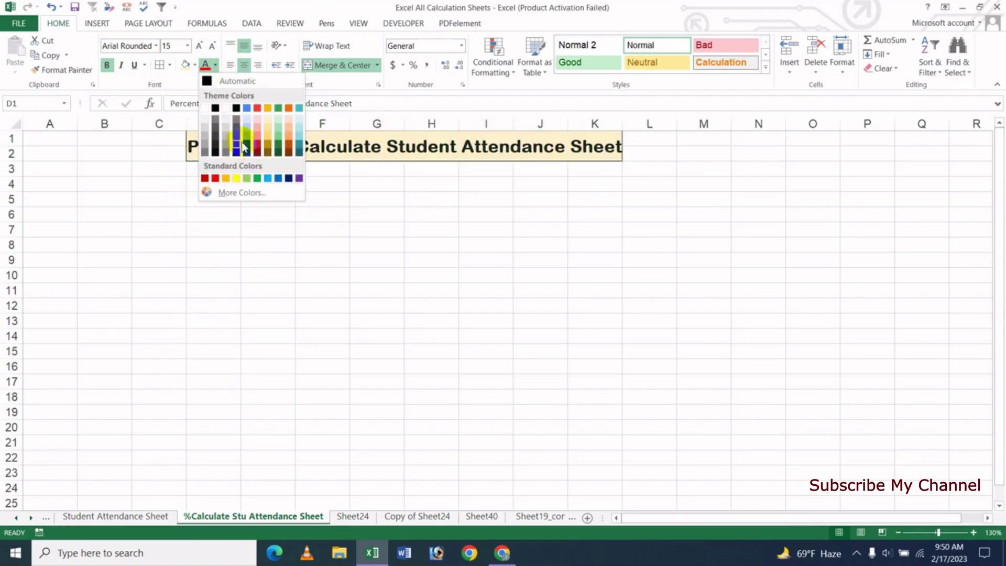
left_click(290, 178)
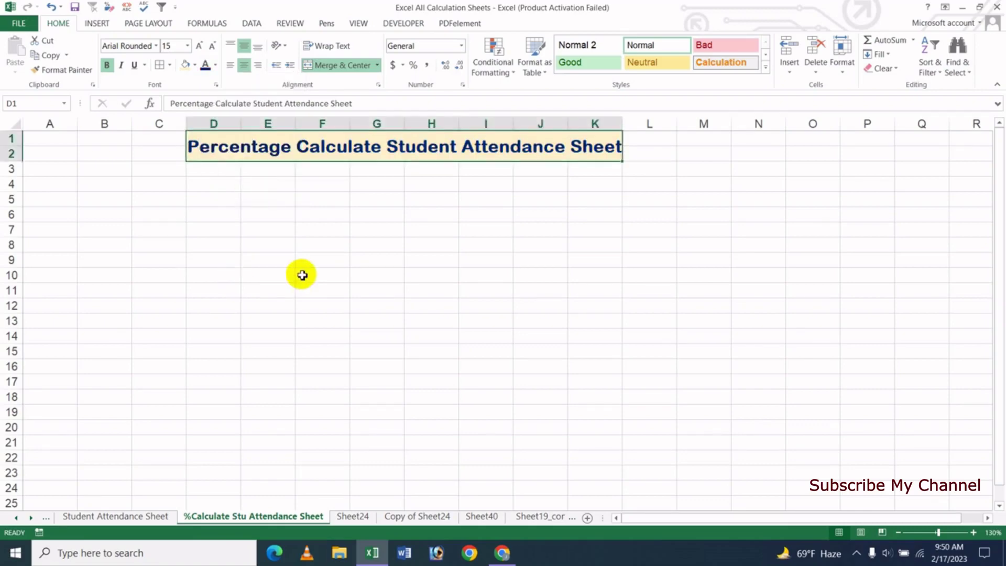
left_click(300, 274)
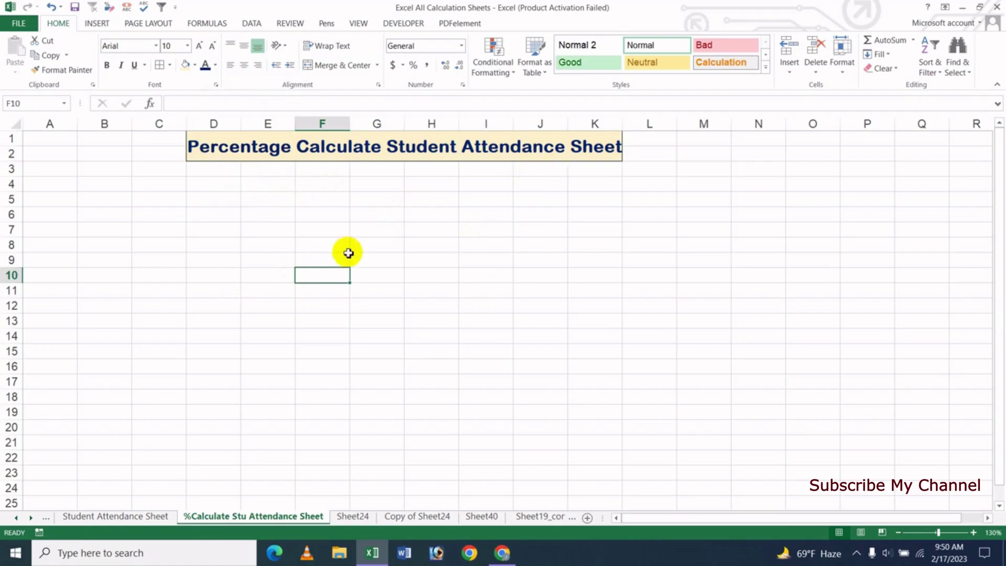
Enter the column headers Sl No, Student Name, Attendance, Total Class and Percentage (%) in cells A4:E4
left_click(61, 186)
type("Sl No")
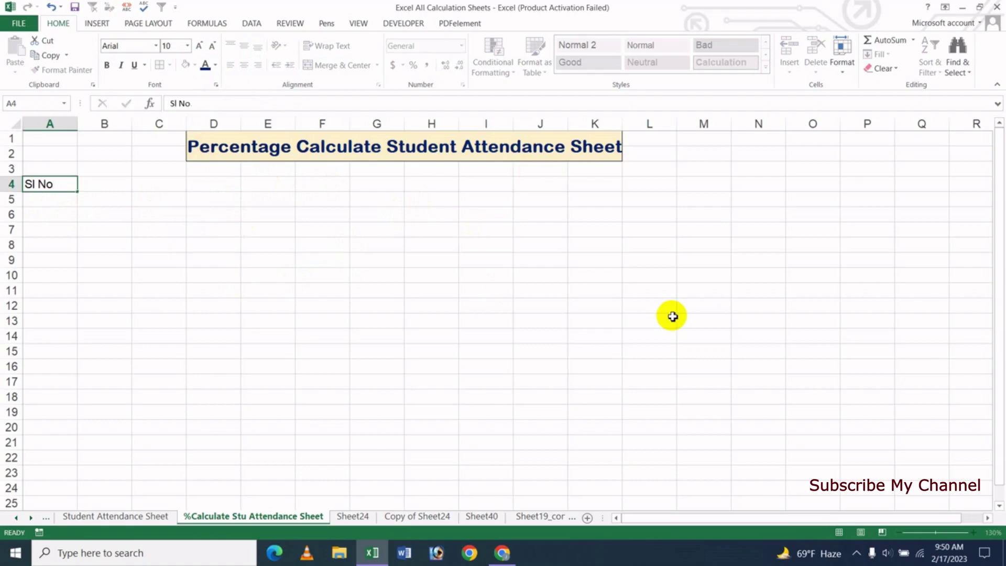
key("Tab")
type("S")
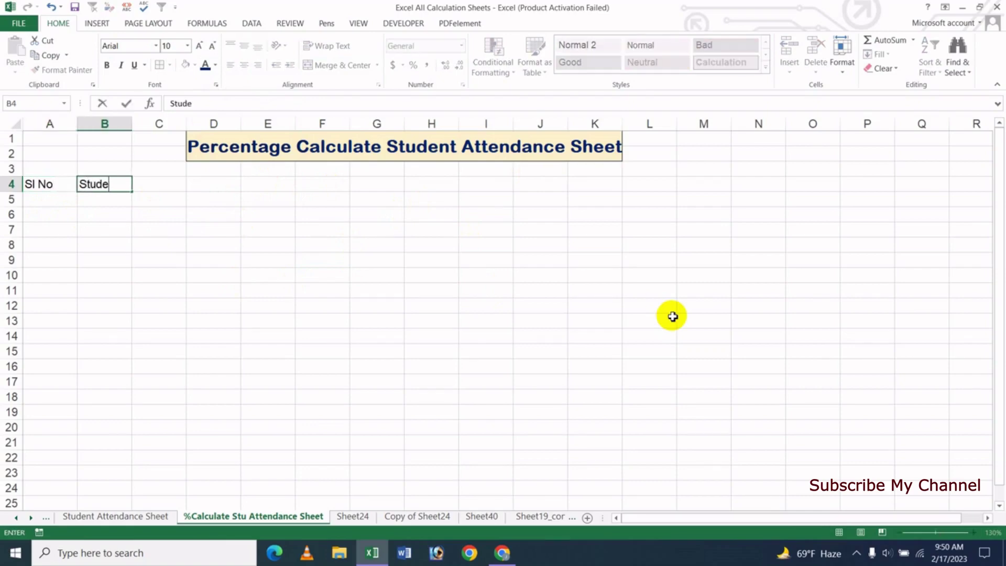
key("Tab")
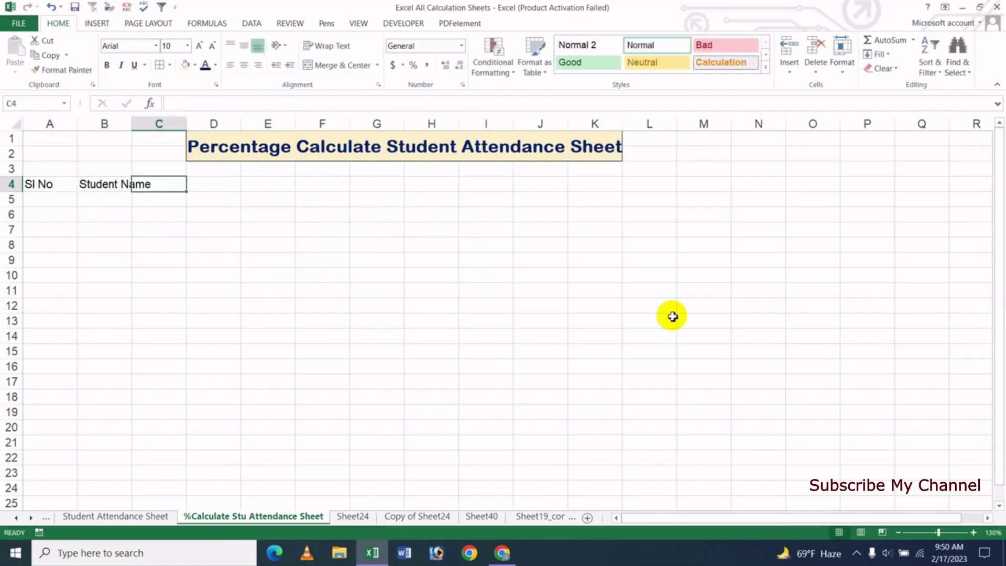
type("Attendance")
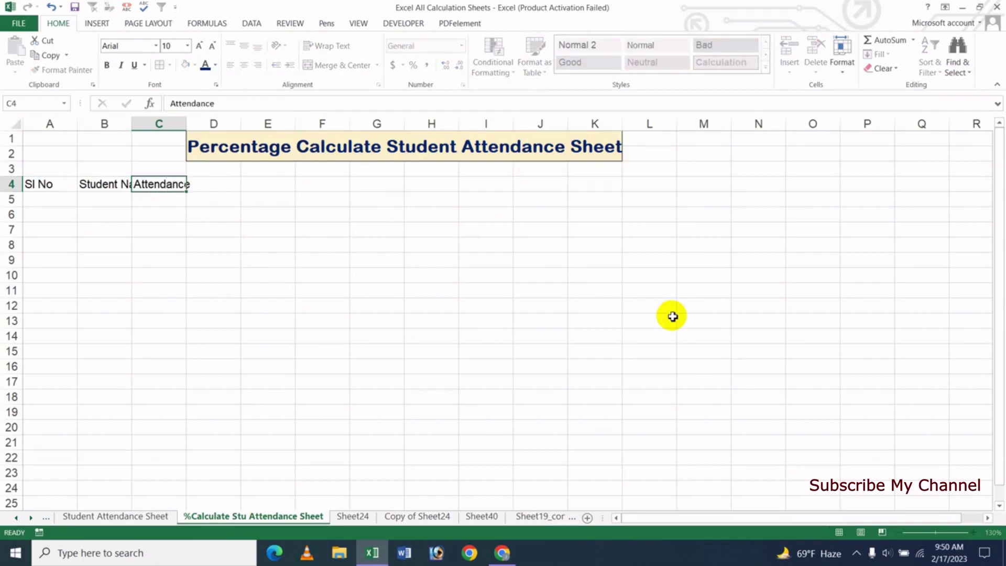
key("Tab")
type("Total")
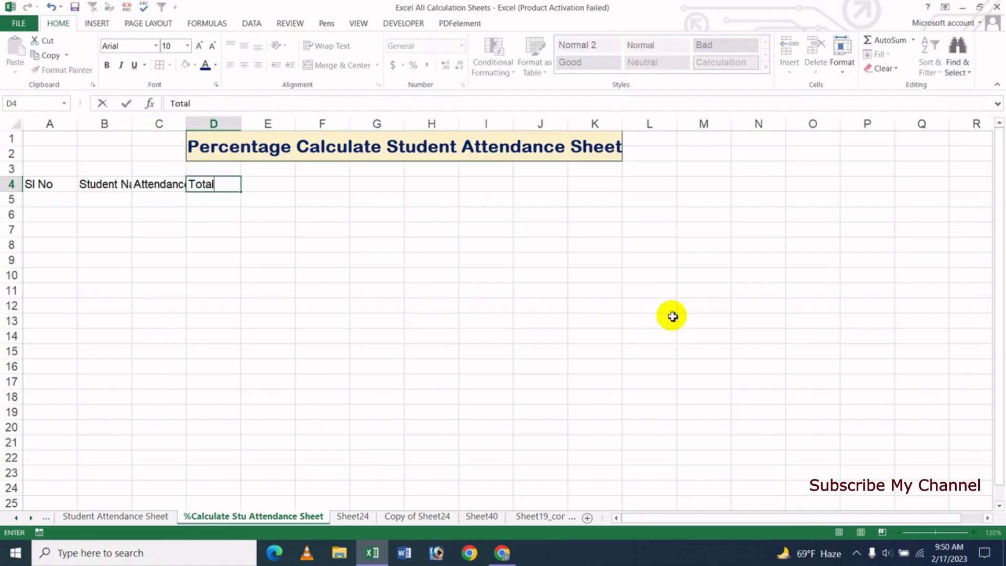
type(" Class")
key("Tab")
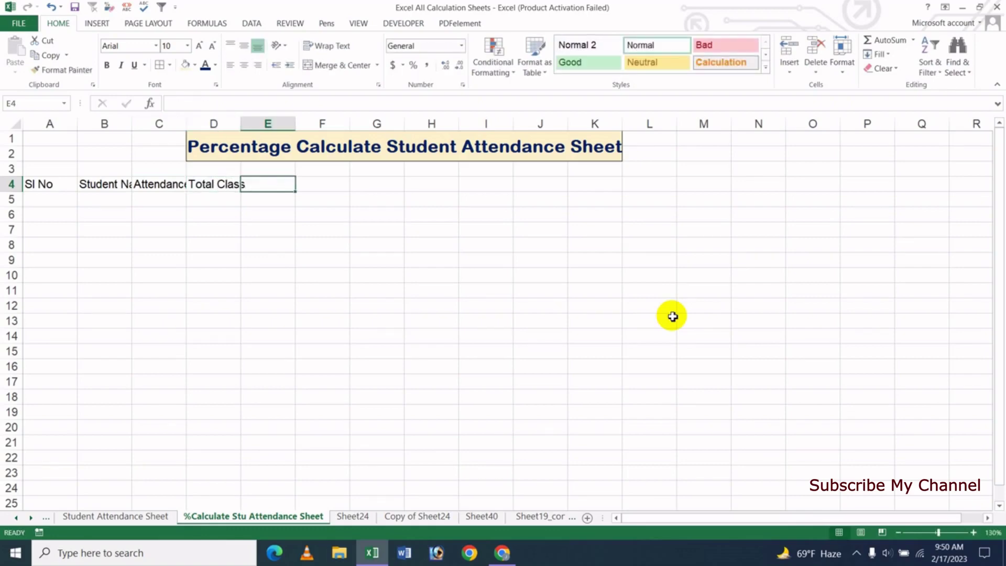
type("Percentage (")
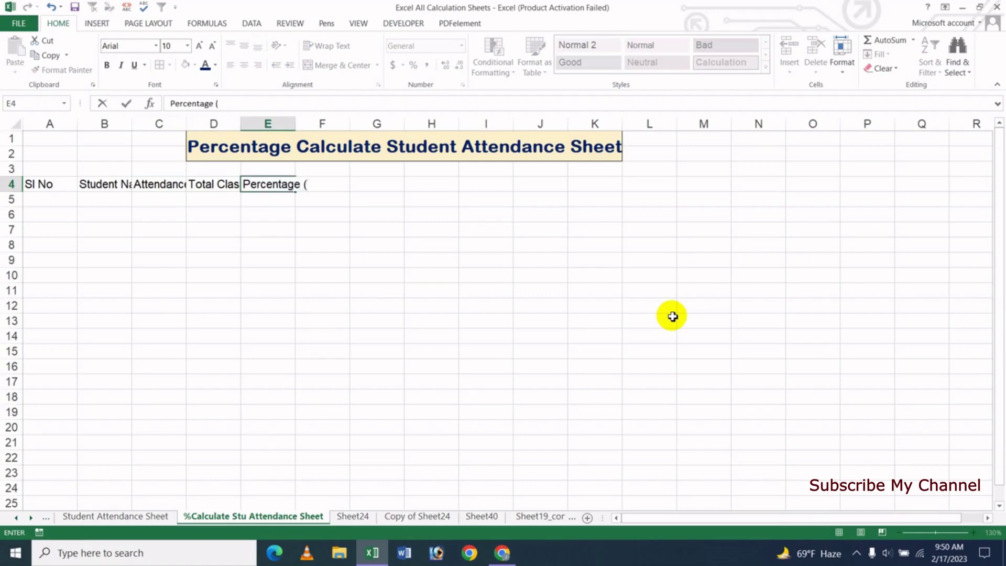
type("%)")
key("Return")
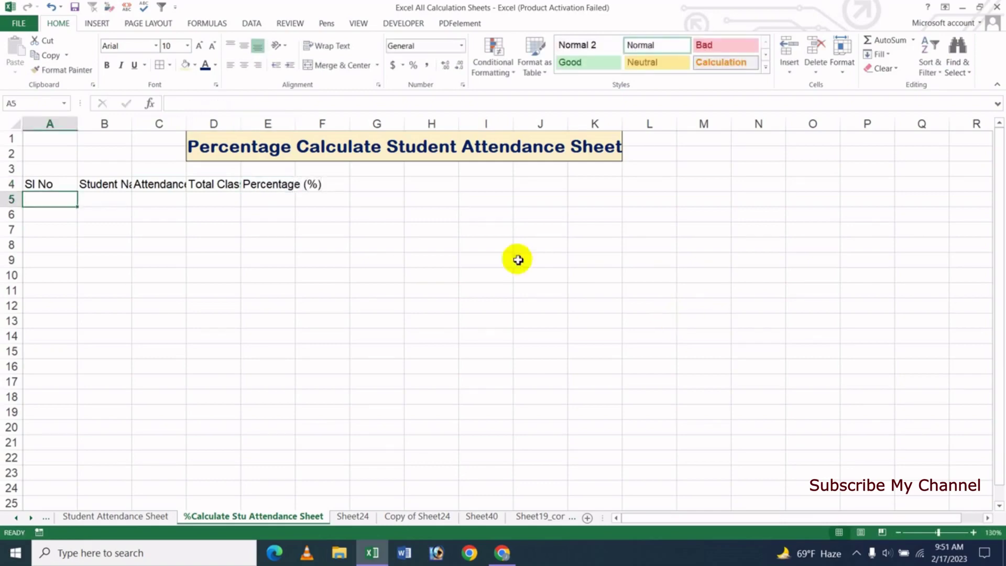
left_click(137, 266)
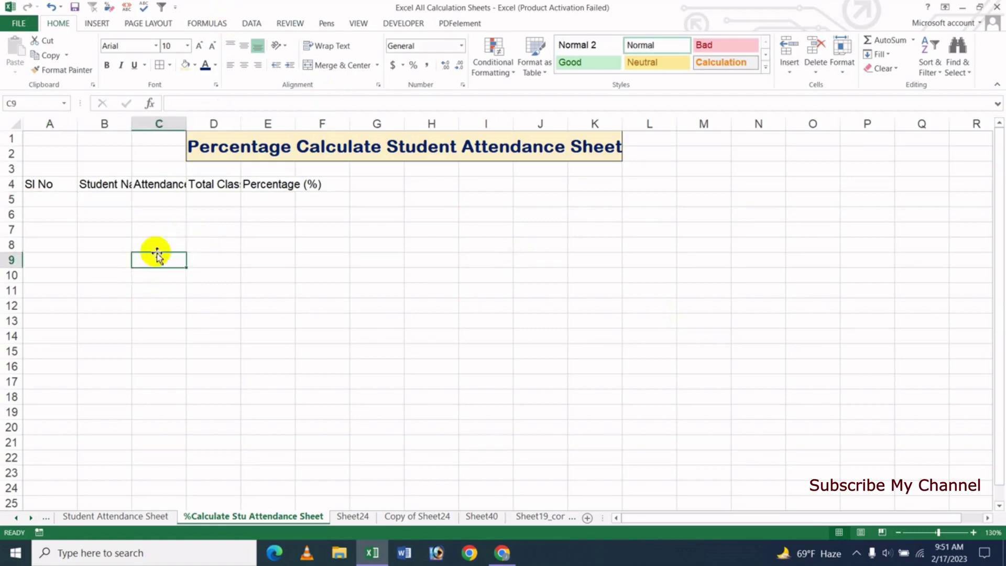
Adjust the widths of columns A through E so each one fits its header text
left_click_drag(78, 124, 356, 123)
left_click(107, 216)
left_click(162, 245)
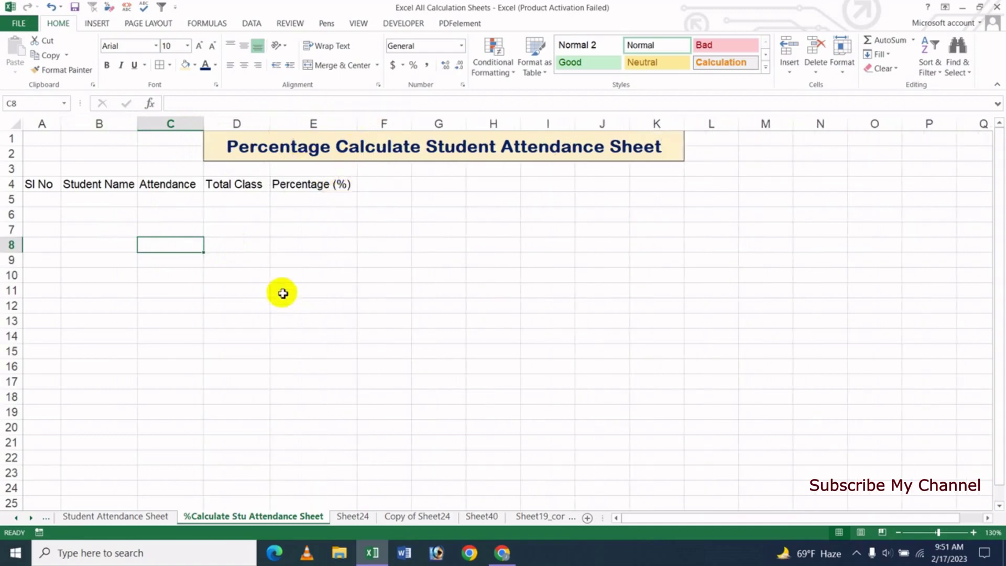
left_click(241, 278)
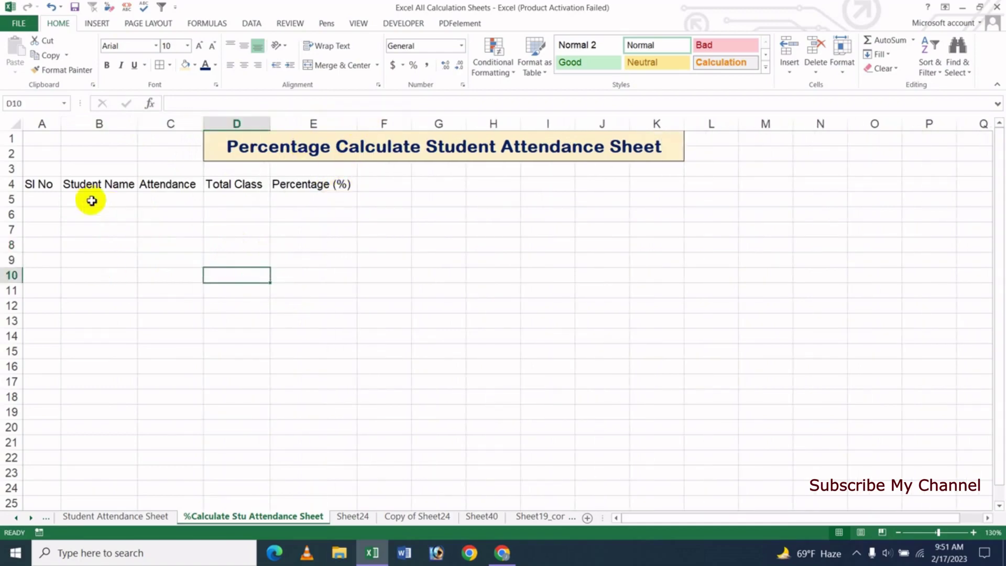
Center the contents of the table range A4:E23 horizontally
left_click(39, 183)
left_click_drag(101, 196, 310, 479)
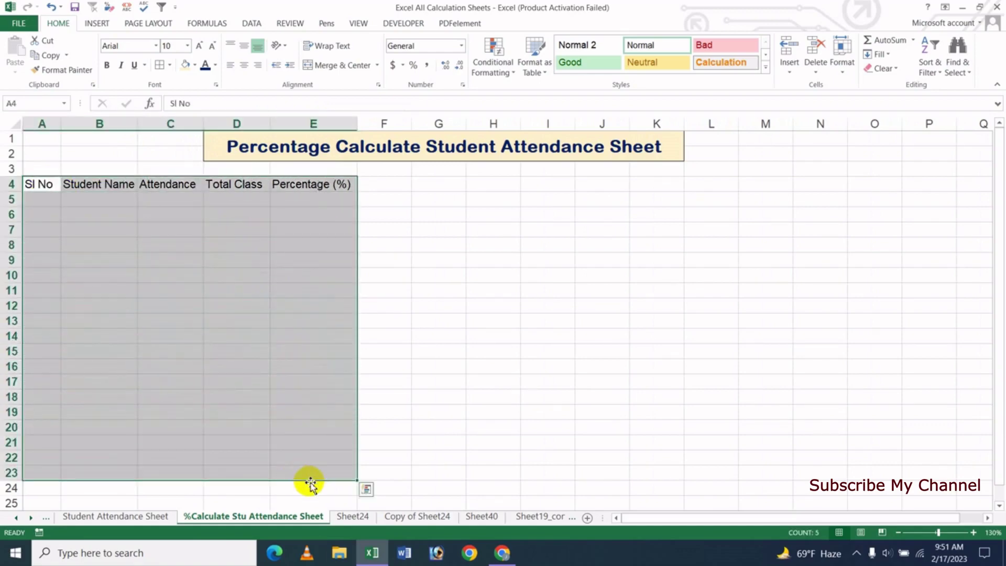
left_click(244, 66)
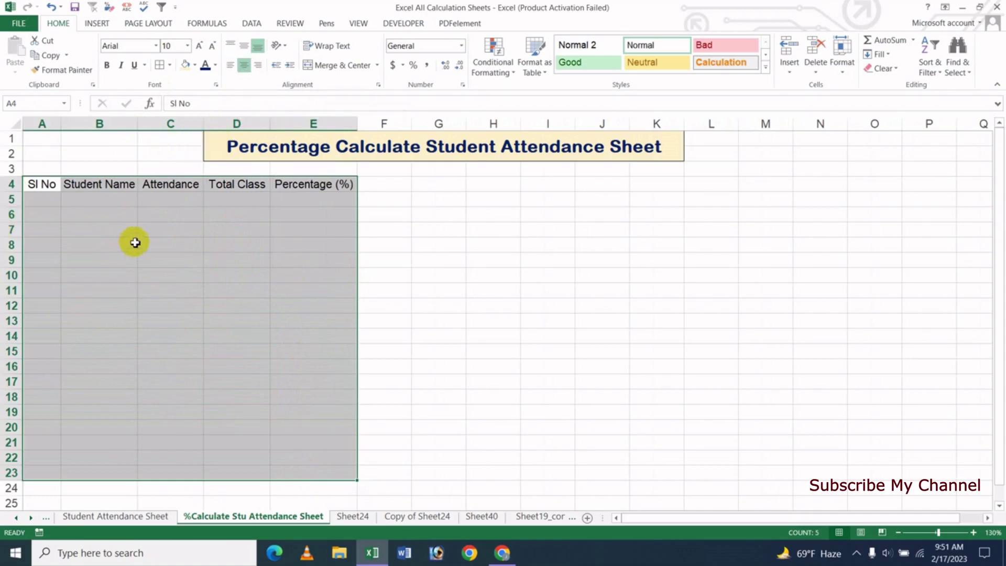
left_click(104, 219)
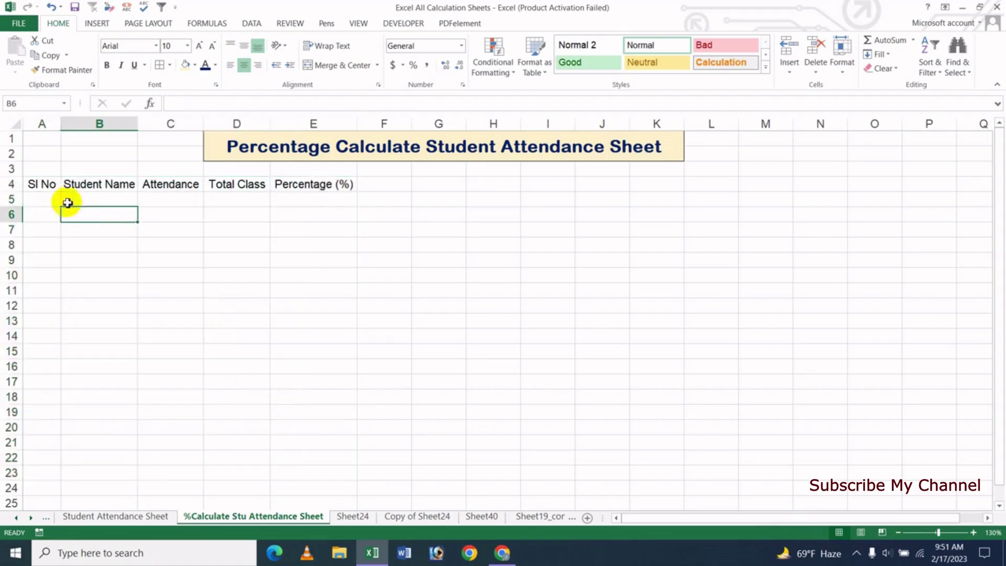
Make the header row A4:E4 bold and give it the standard yellow fill
left_click_drag(53, 186, 328, 185)
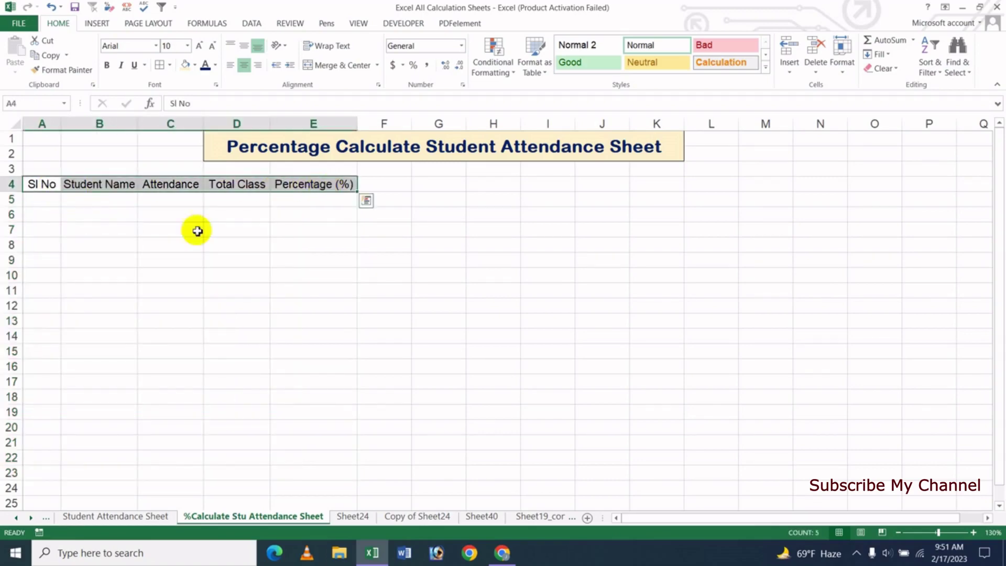
left_click(108, 66)
left_click(195, 65)
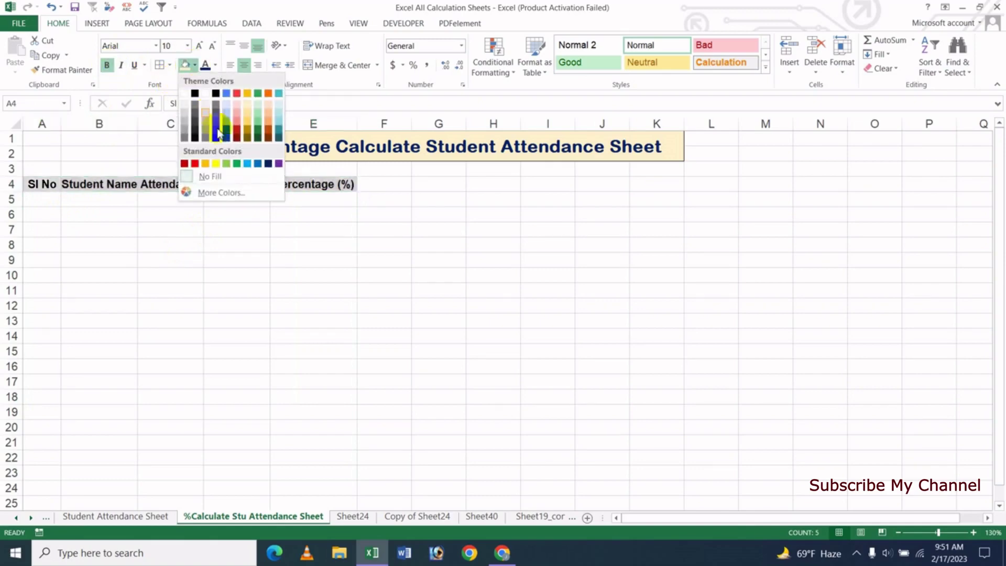
left_click(218, 165)
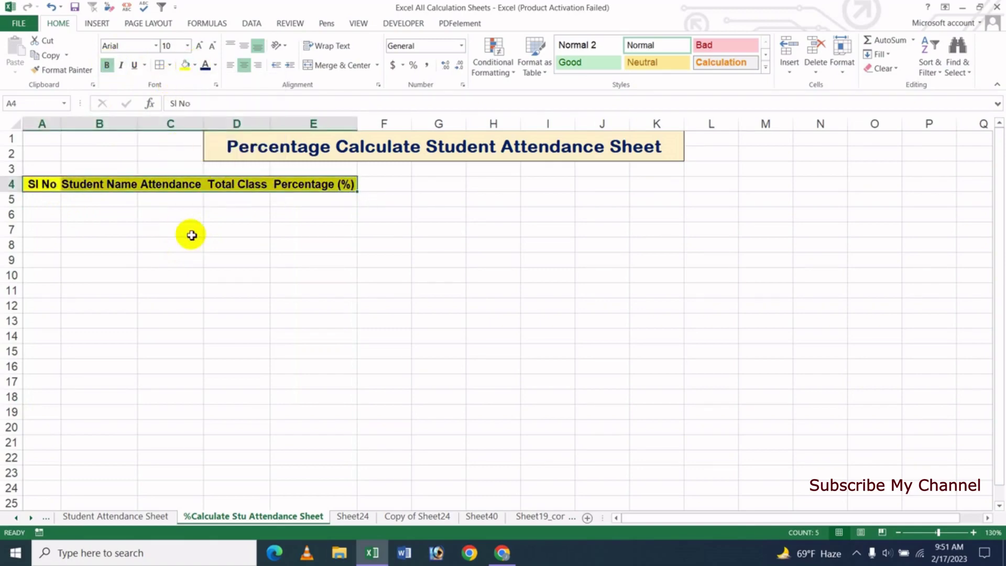
left_click(198, 257)
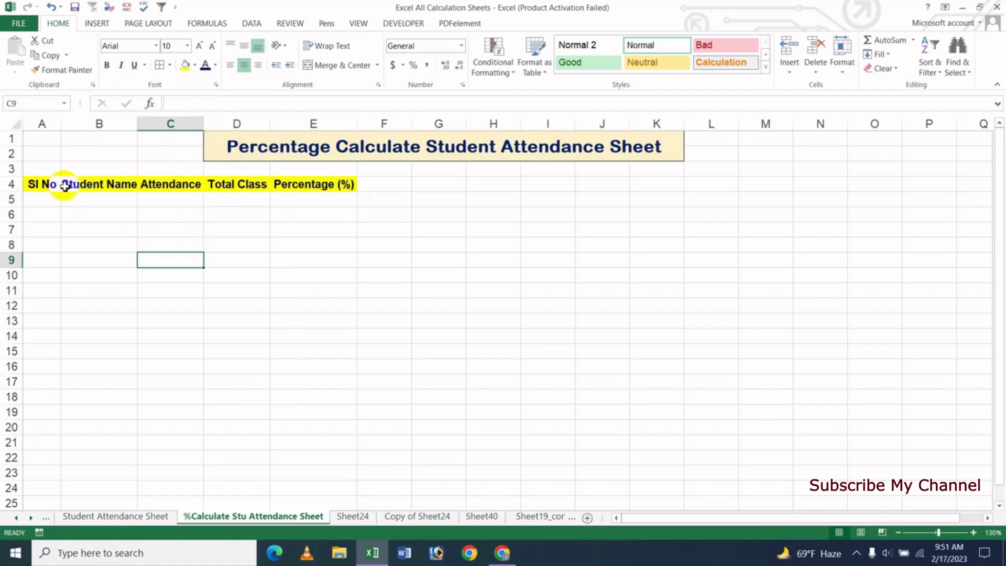
Apply all borders to the table range A4:E22
left_click_drag(46, 185, 336, 460)
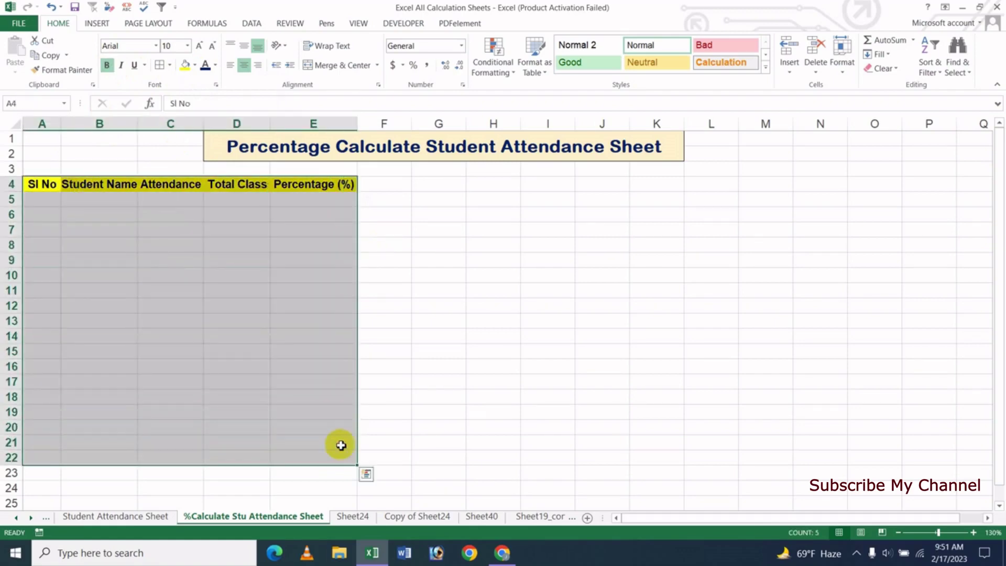
left_click(169, 64)
left_click(184, 174)
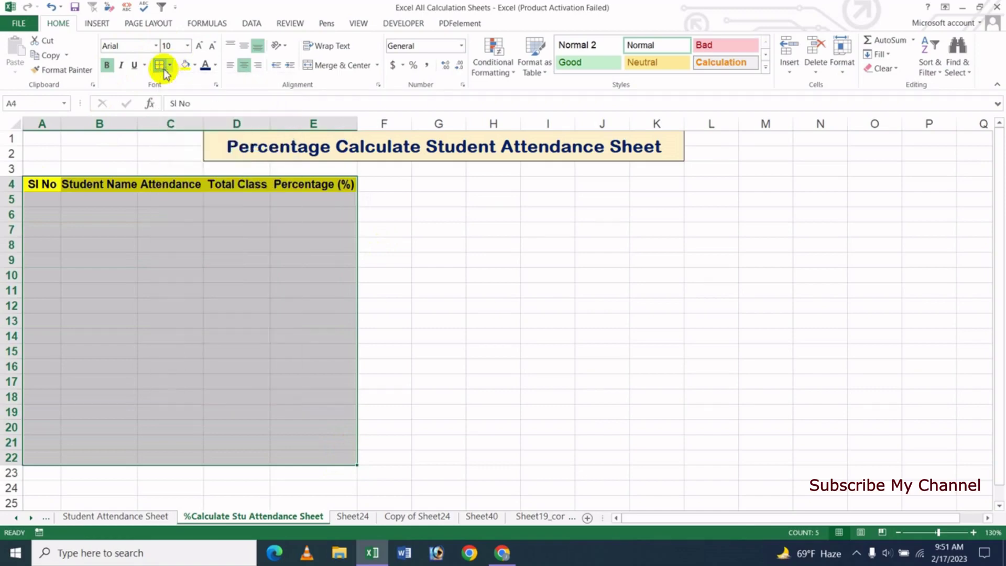
left_click(236, 261)
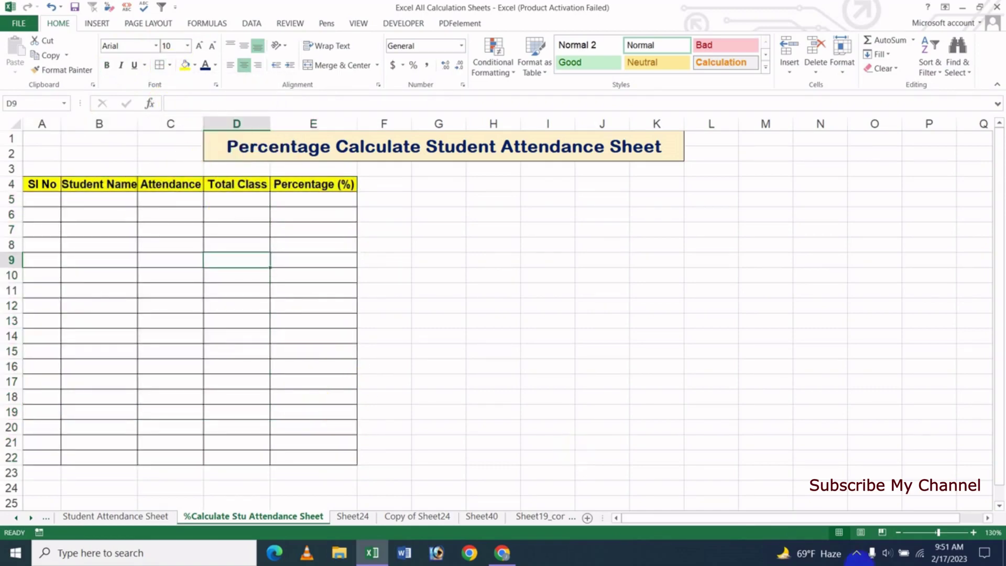
left_click(616, 517)
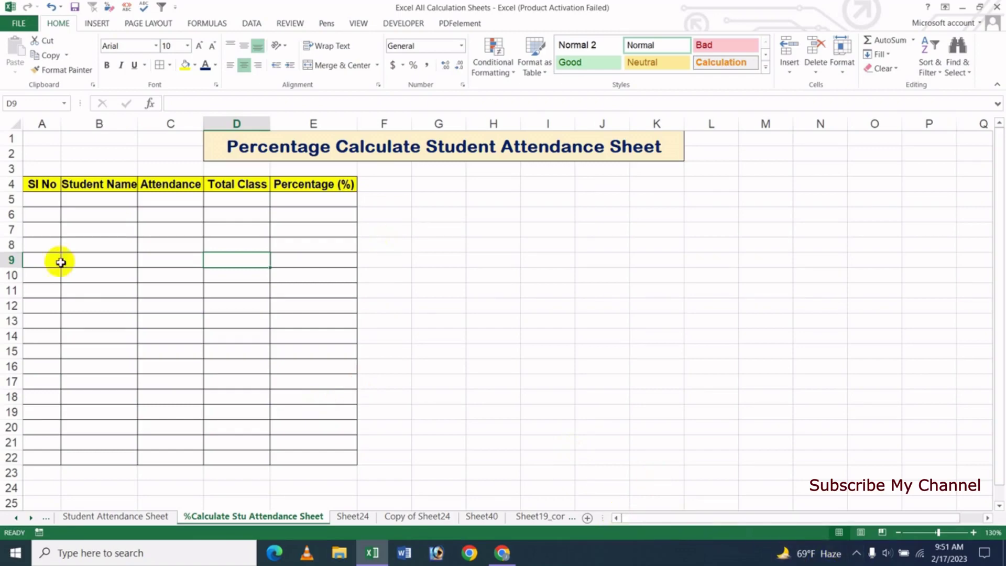
Number the Sl No column from 1 to 18 in A5:A22 by entering 1 and 2 and filling the series down
left_click(44, 201)
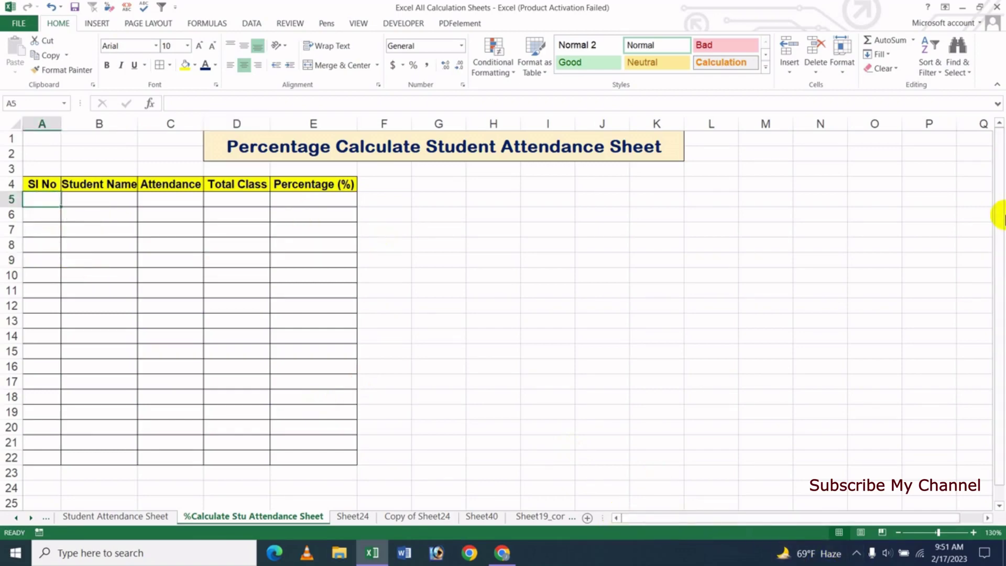
type("1")
key("Return")
type("2")
key("Return")
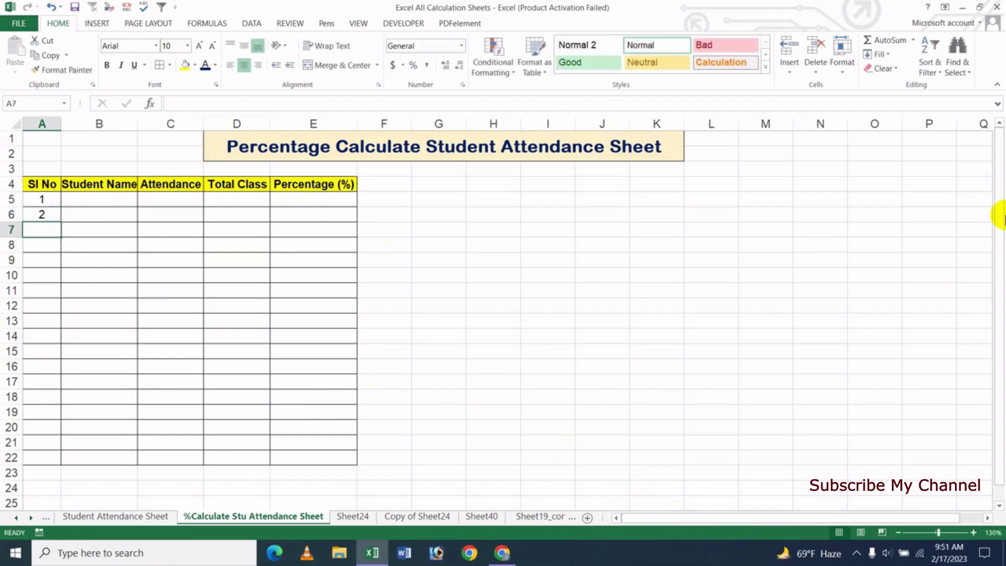
left_click_drag(41, 202, 56, 463)
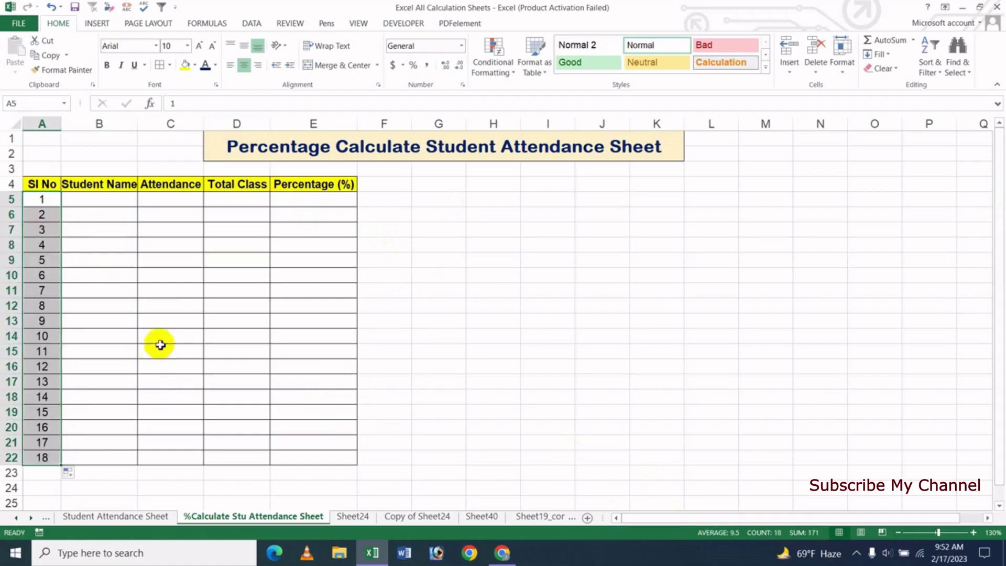
left_click(90, 262)
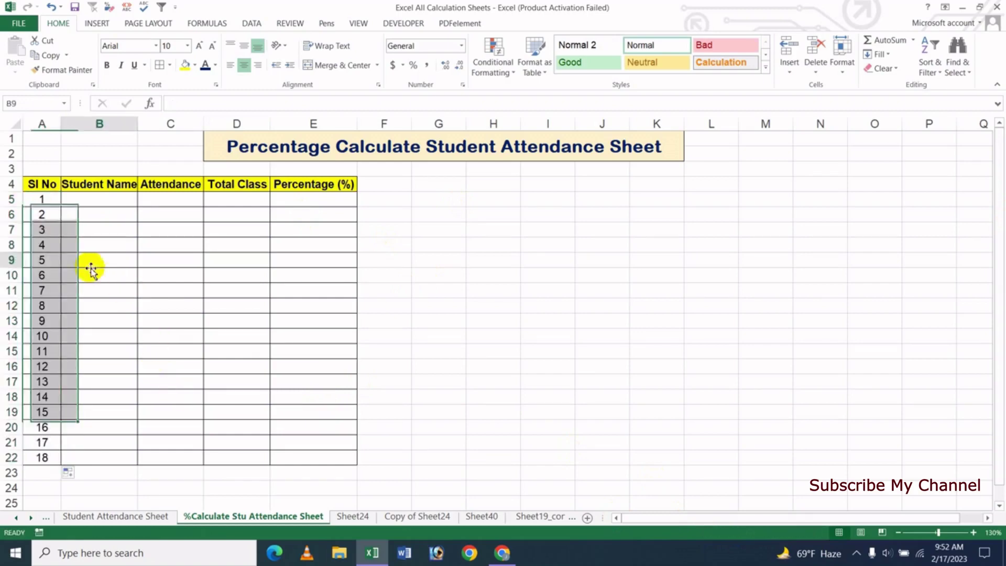
Enter the seven students' names in the Student Name column, cells B5:B11
left_click(112, 199)
type("Jasim")
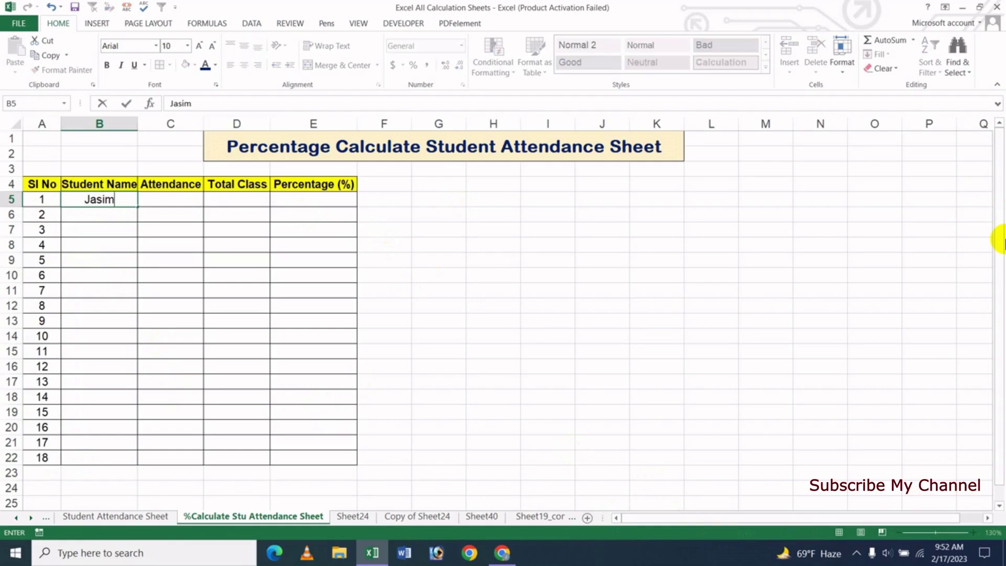
key("Return")
type("Karim")
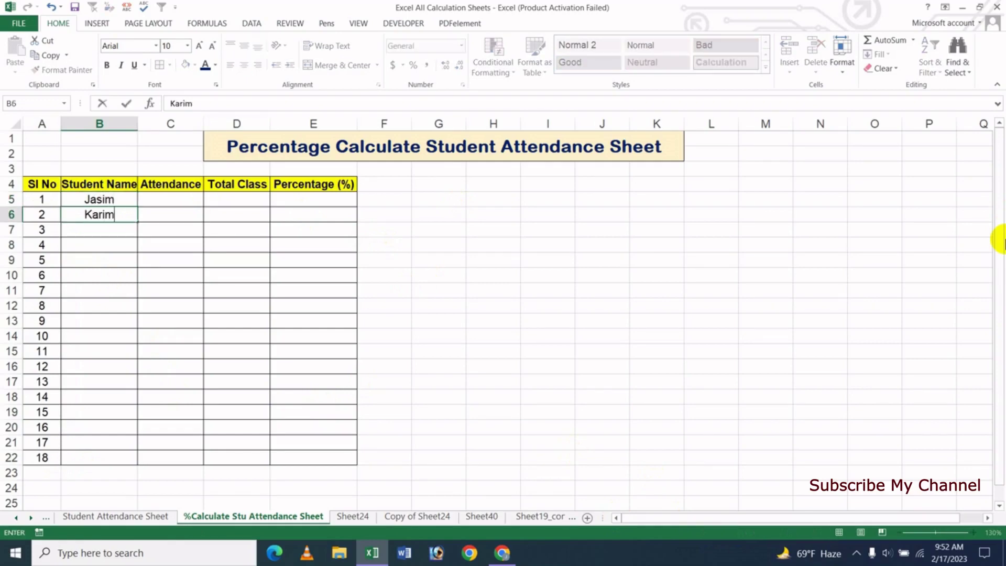
key("Return")
type("Mo")
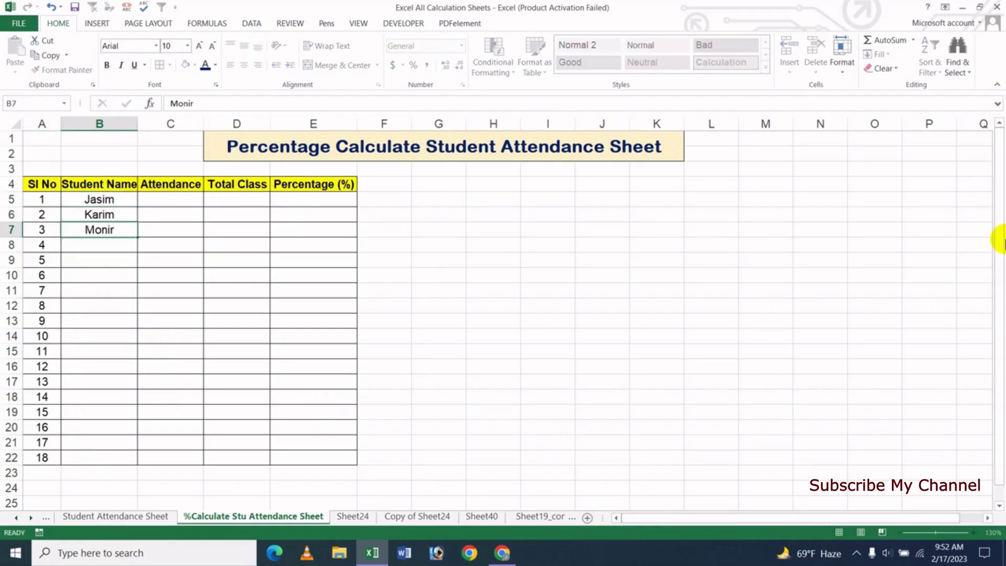
type("nir")
key("Return")
type("Fahim")
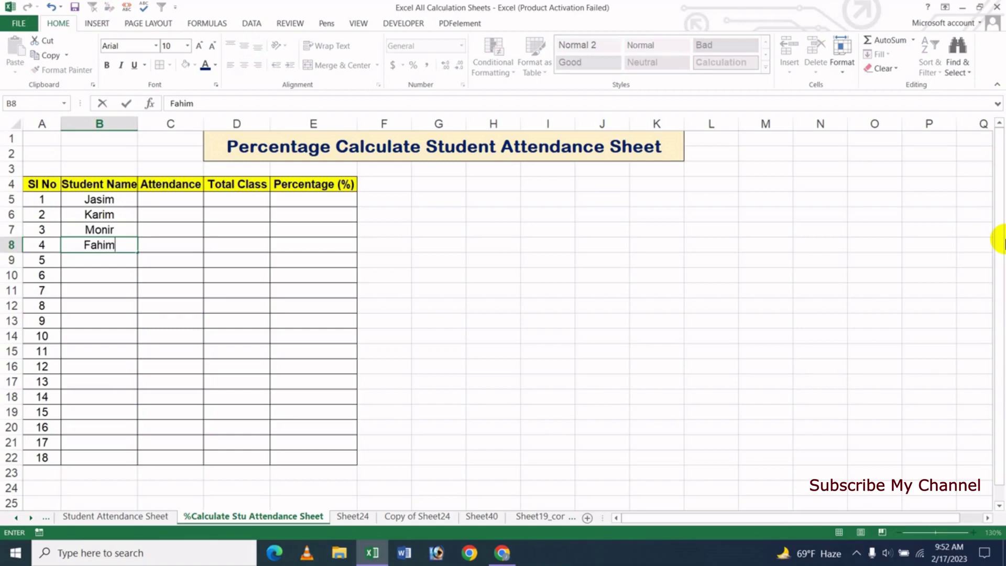
type("a")
key("Return")
type("Tutul")
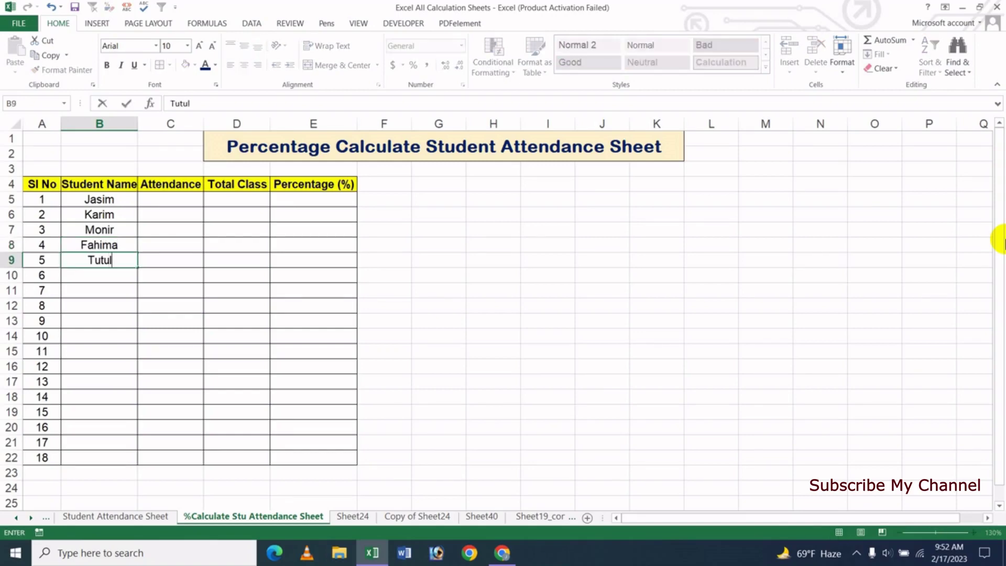
key("Return")
type("S")
type("sl")
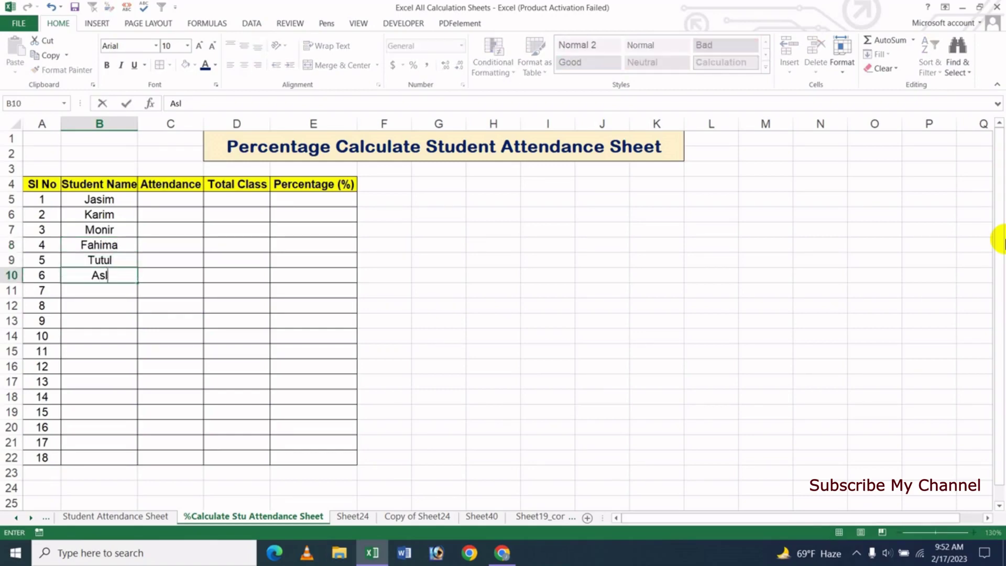
type("am")
key("Return")
type("P")
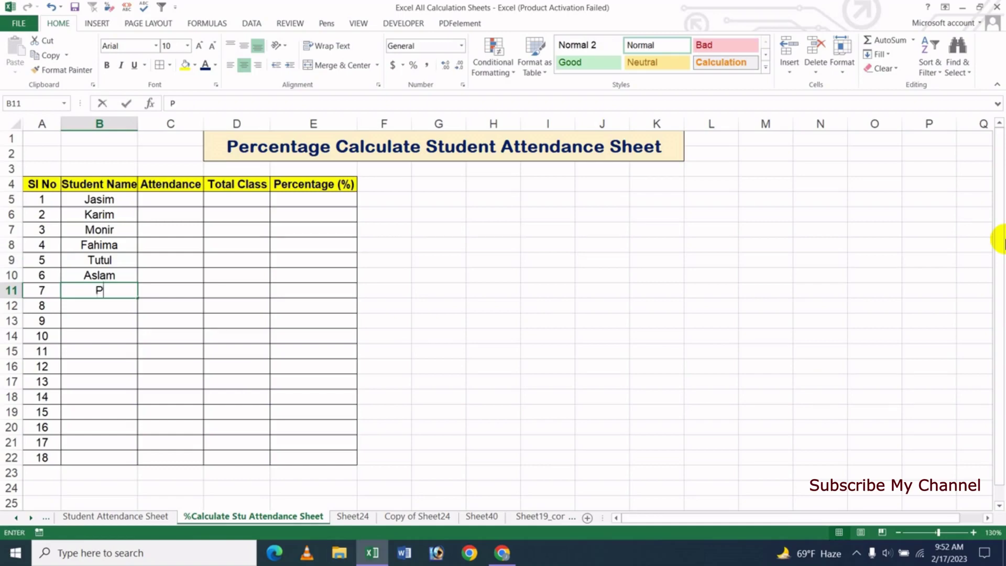
type("onir")
key("Return")
key("Up")
key("Up")
key("Up")
key("Up")
key("Up")
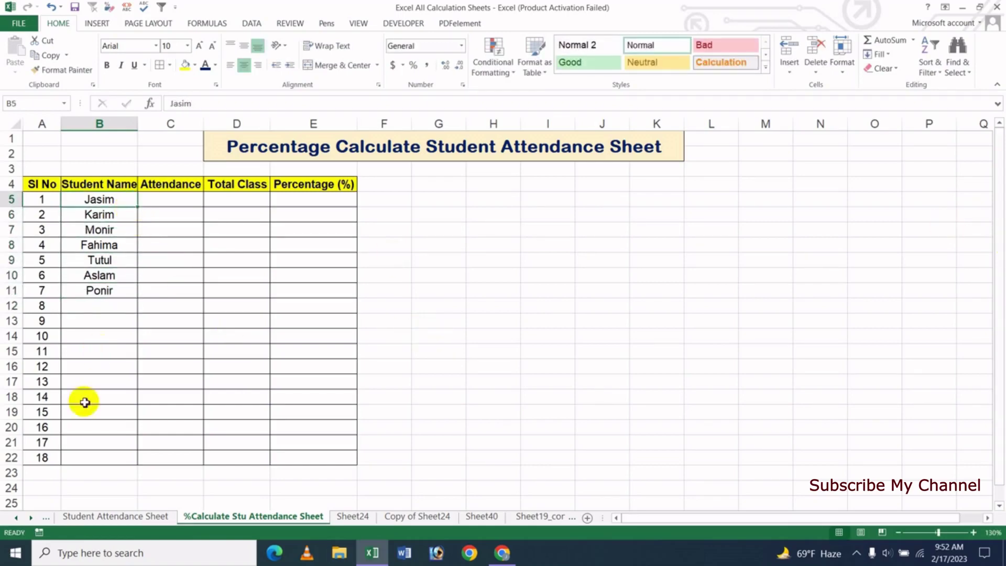
Enter the attendance values 45, 51, 38, 56, 49, 40 and 57 in cells C5:C11
left_click(178, 202)
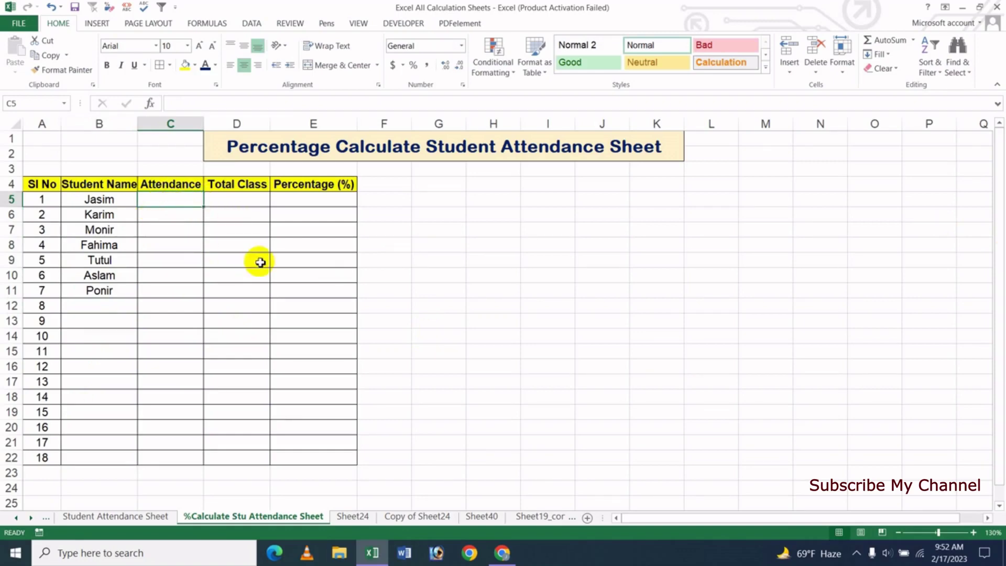
type("45")
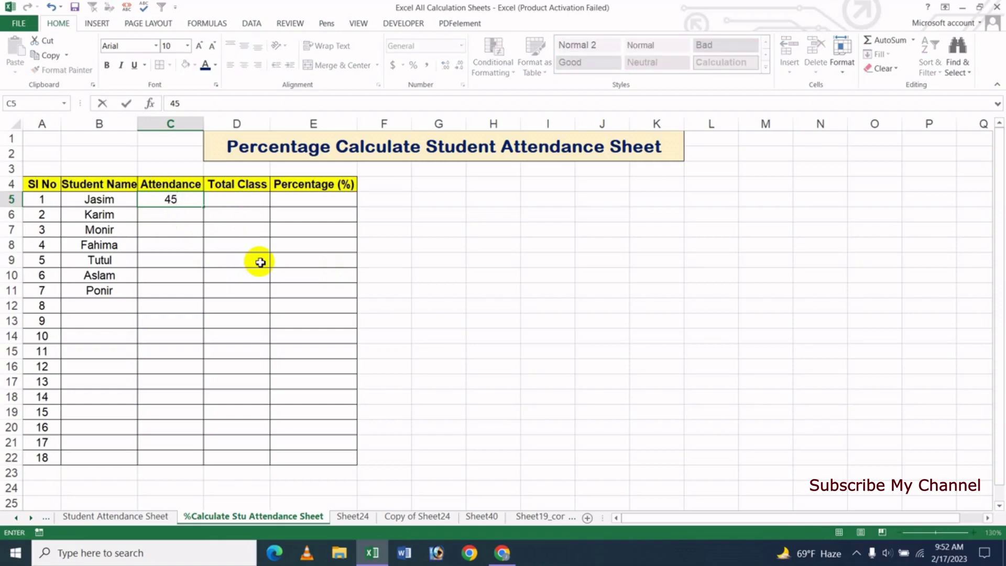
key("Return")
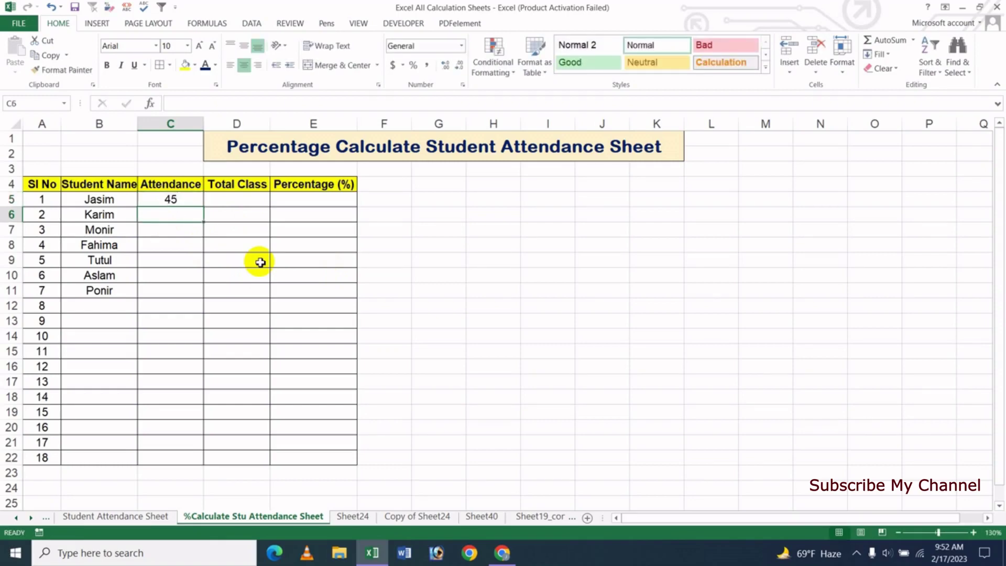
type("51")
key("Return")
type("38")
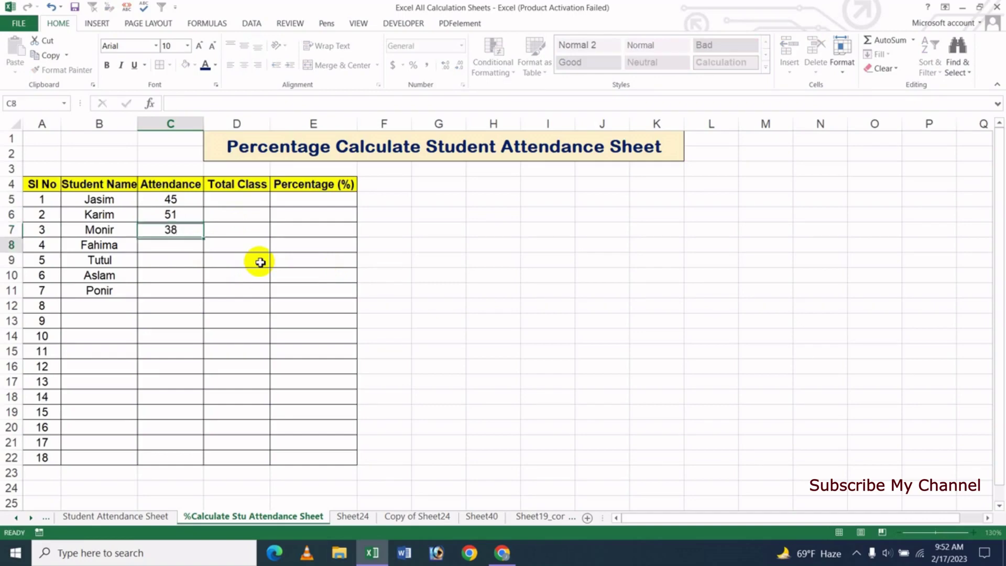
key("Return")
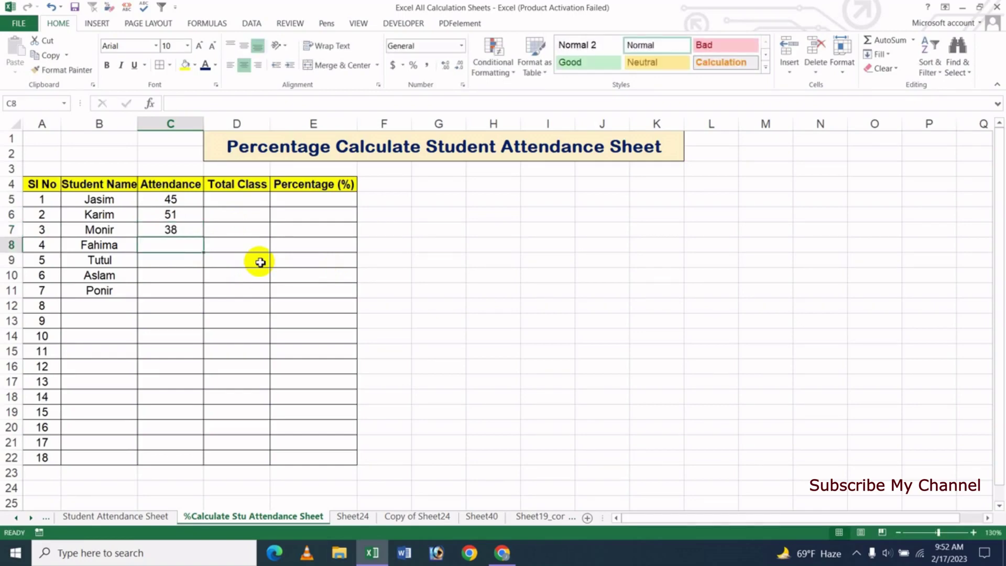
type("56")
key("Return")
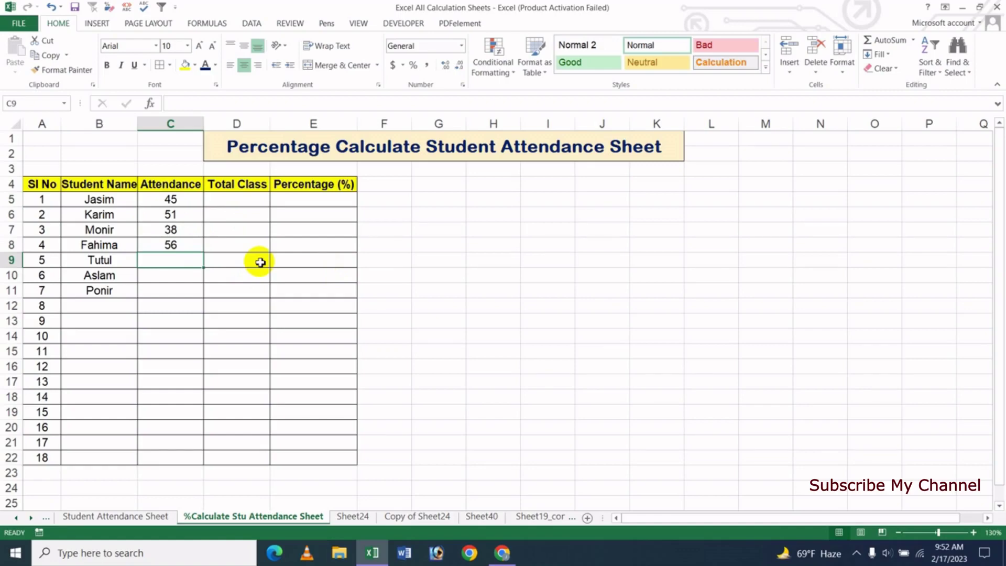
type("49")
key("Return")
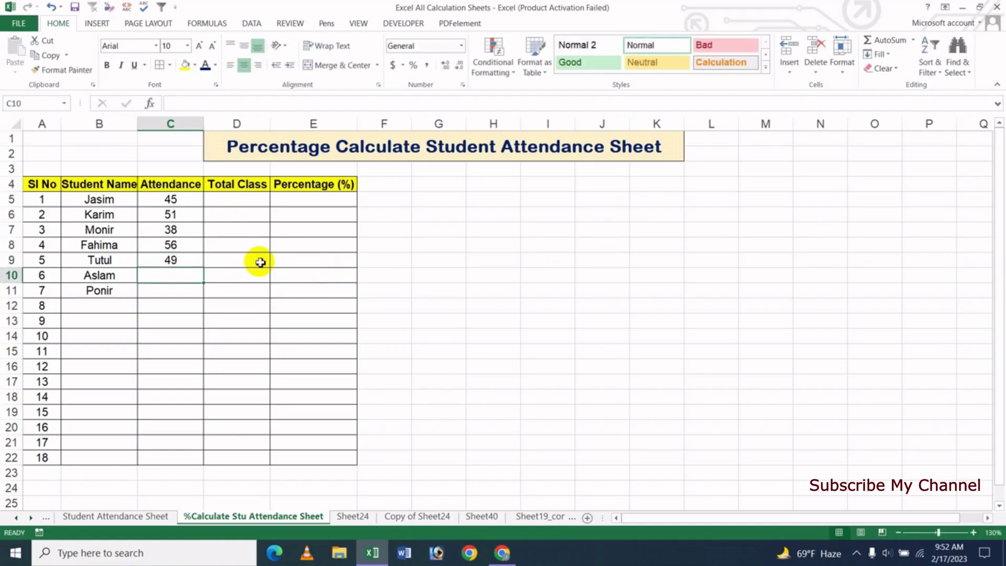
type("40")
key("Return")
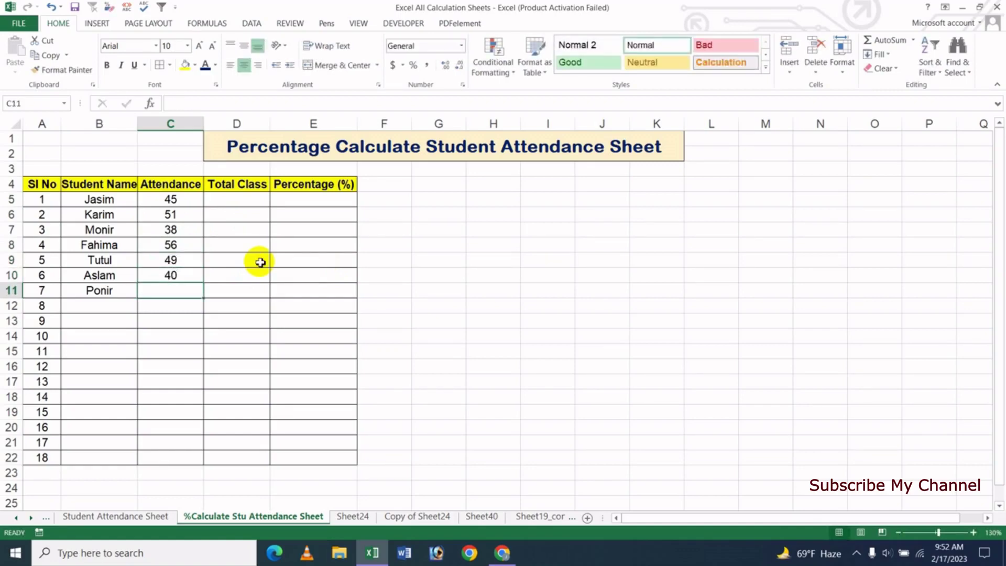
type("5")
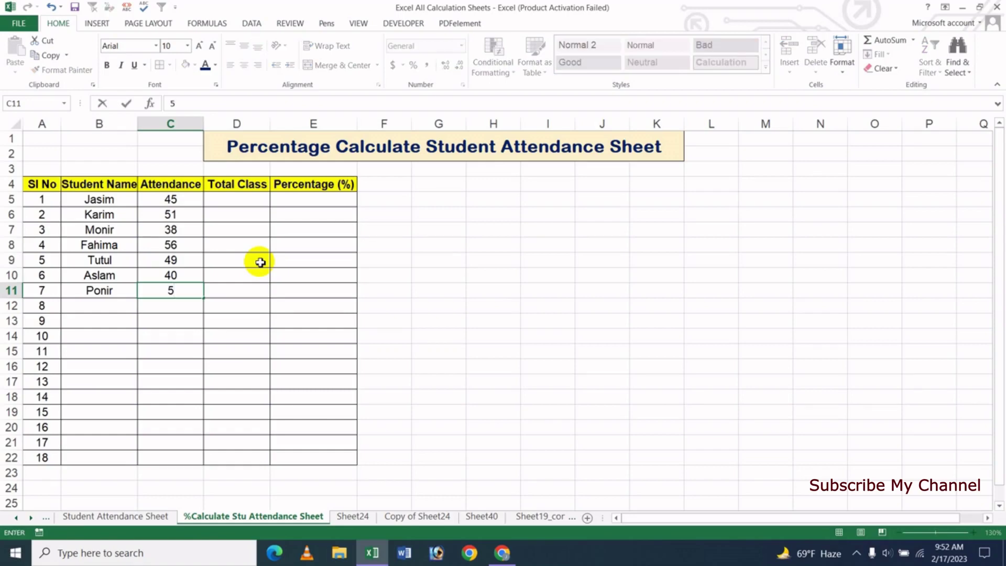
type("7")
key("Return")
key("Up")
key("Up")
key("Up")
key("Up")
key("Up")
key("Up")
key("Up")
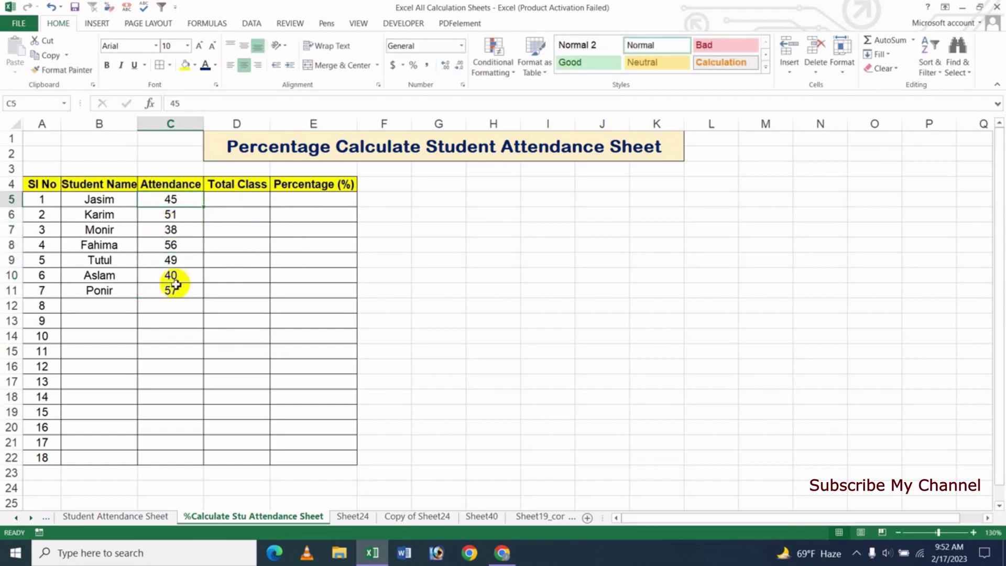
Enter 60 as the Total Class value in D5 and copy it down through D11
left_click(238, 201)
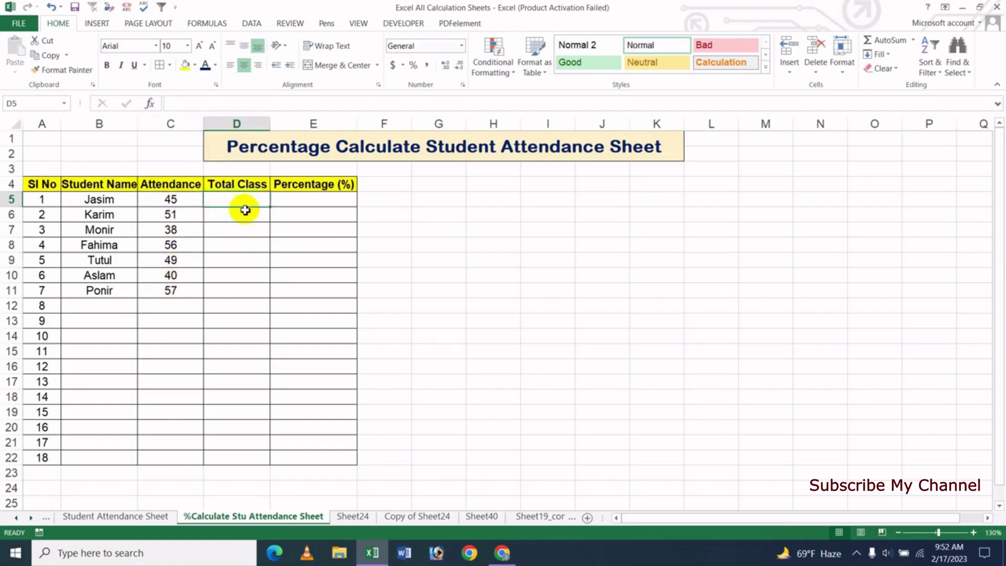
type("6")
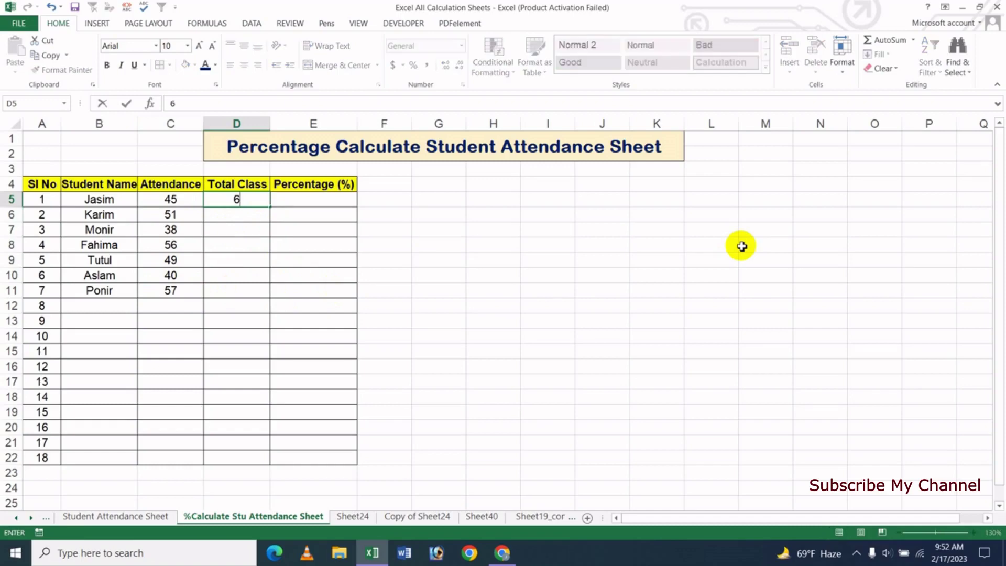
type("0")
key("Return")
key("Up")
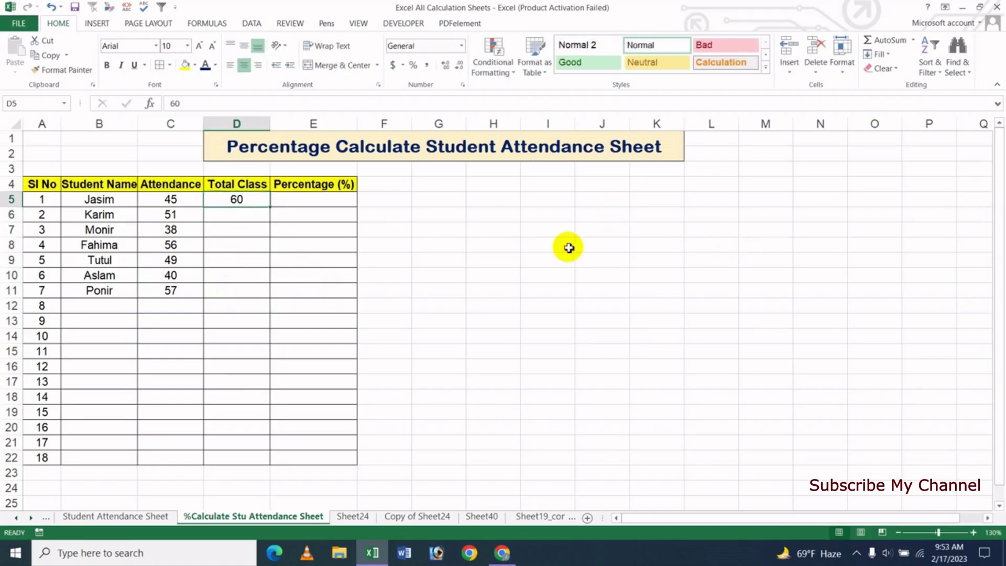
left_click_drag(271, 208, 270, 298)
left_click(237, 321)
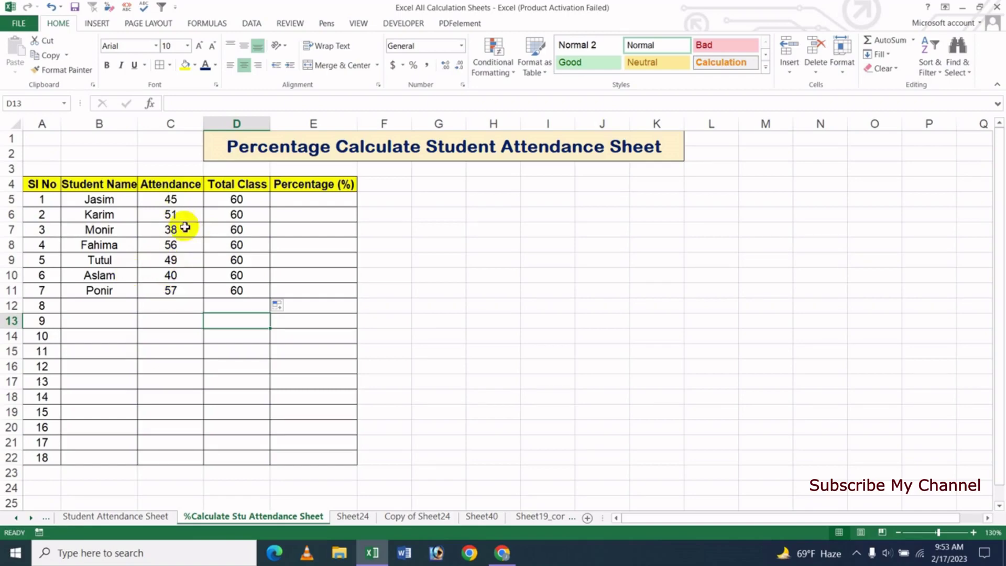
Enter the formula =100/D5*C5 in cell E5 to calculate the first student's attendance percentage
left_click(301, 201)
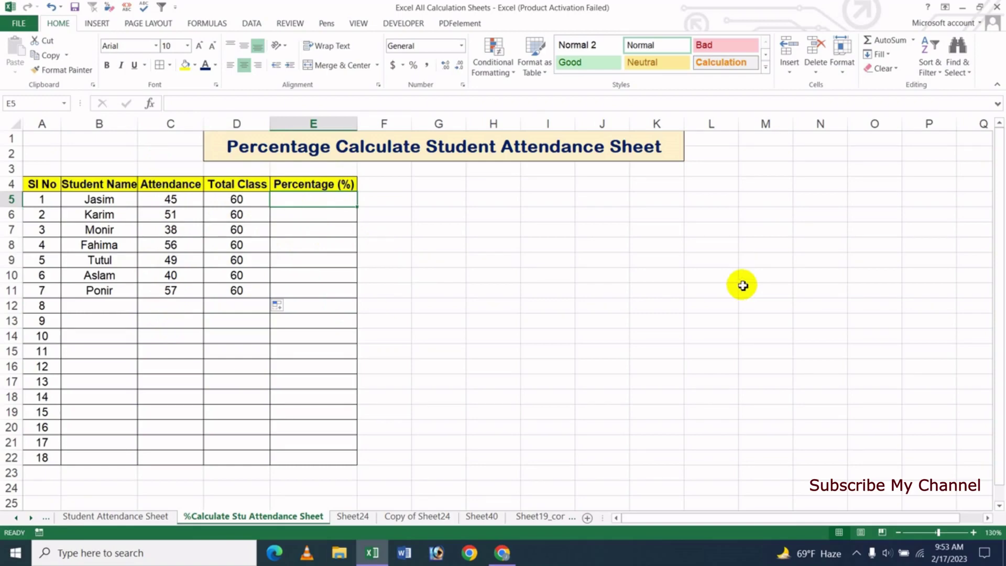
type("=")
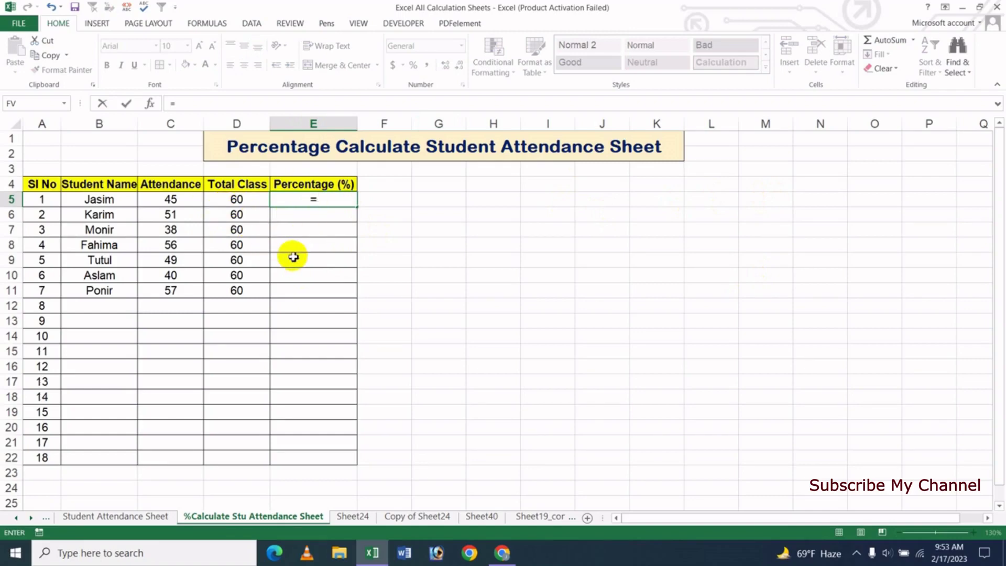
type("100")
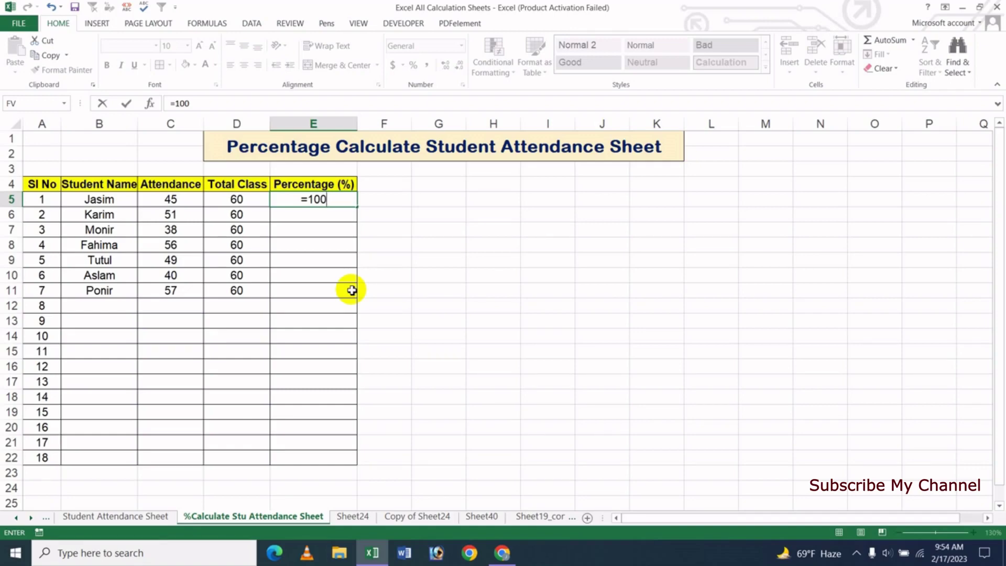
type("/")
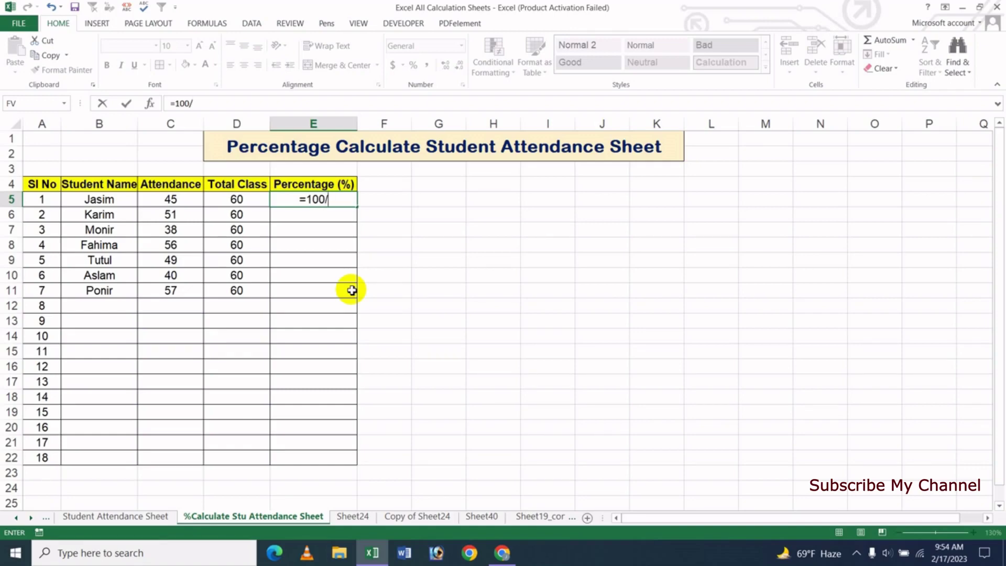
left_click(241, 203)
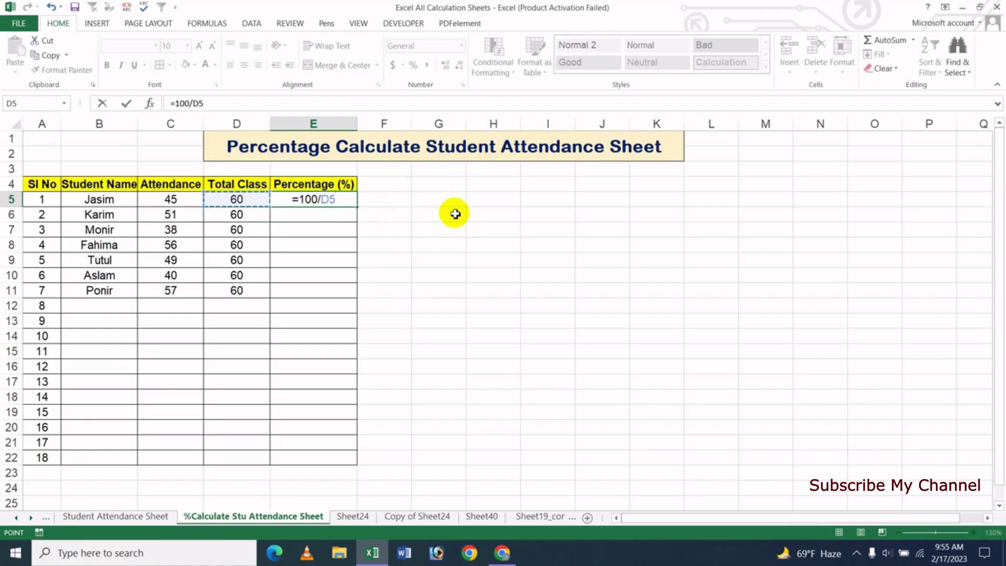
type("*")
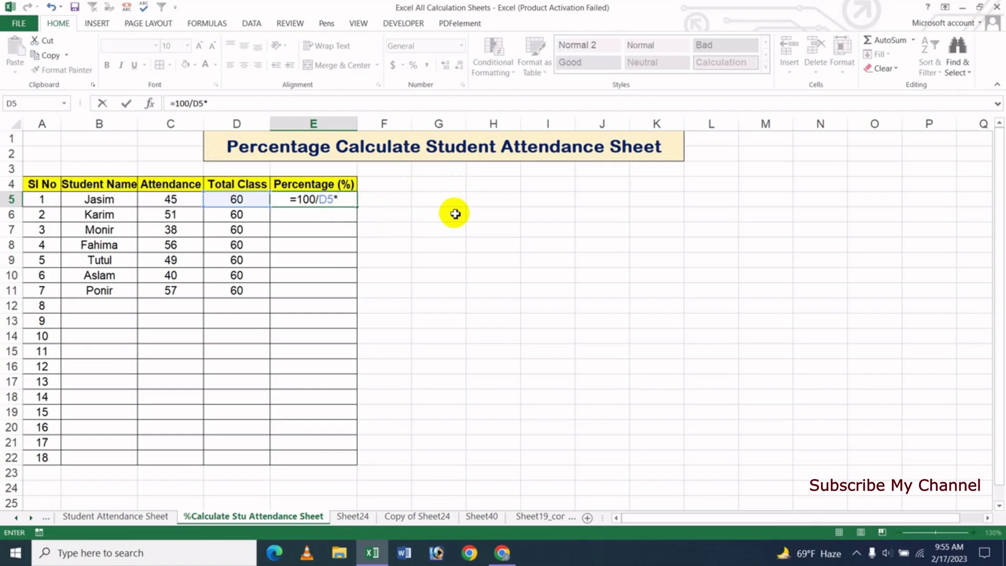
left_click(168, 202)
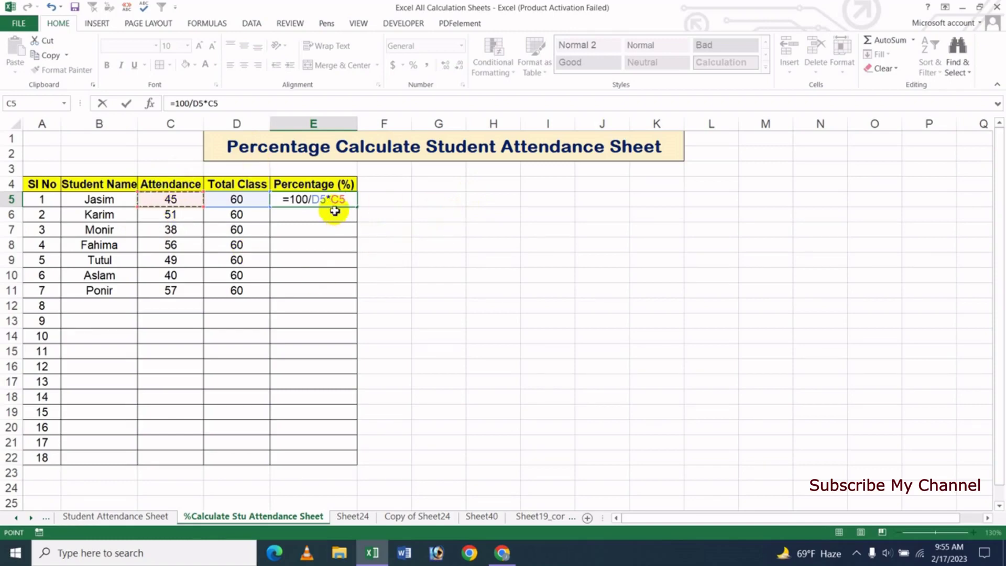
key("Return")
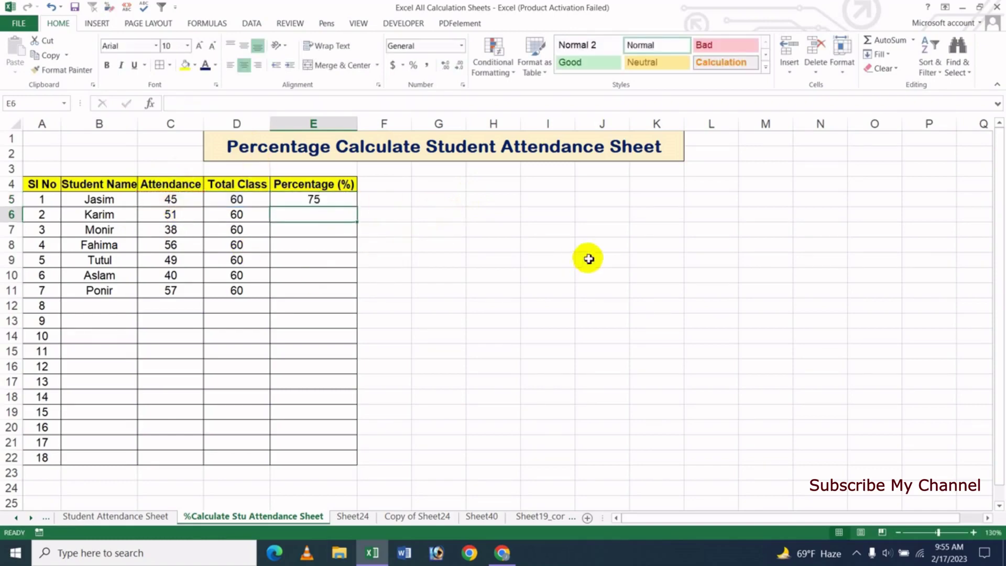
Fill the percentage formula from E5 down through E11 and check the second student's attendance and formula
left_click(318, 201)
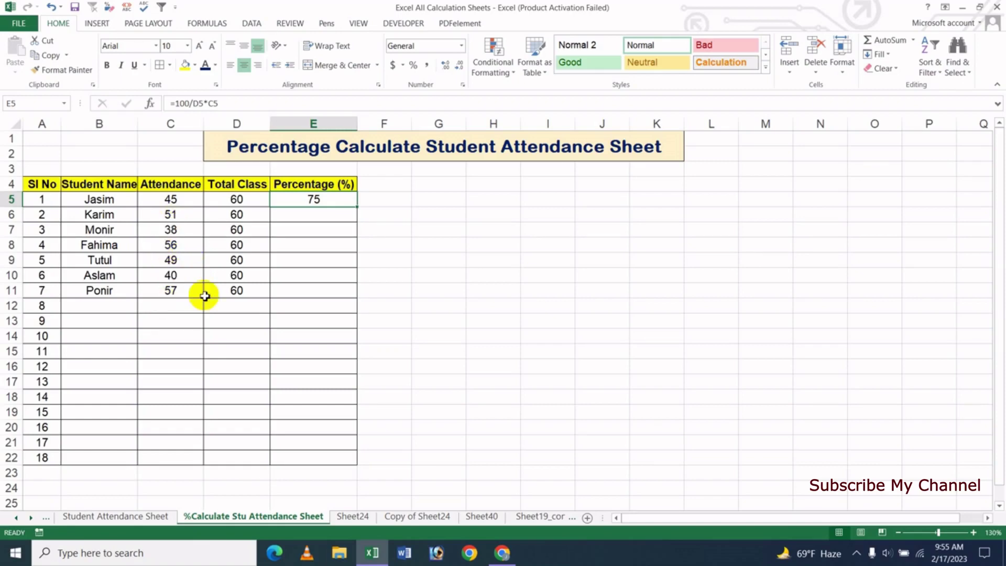
left_click_drag(355, 207, 356, 291)
left_click(439, 260)
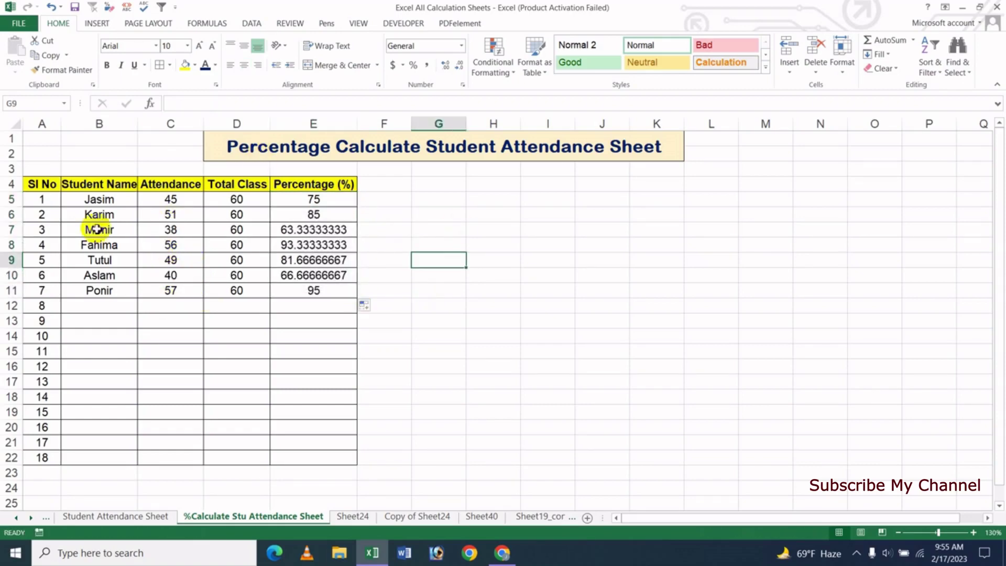
left_click(187, 219)
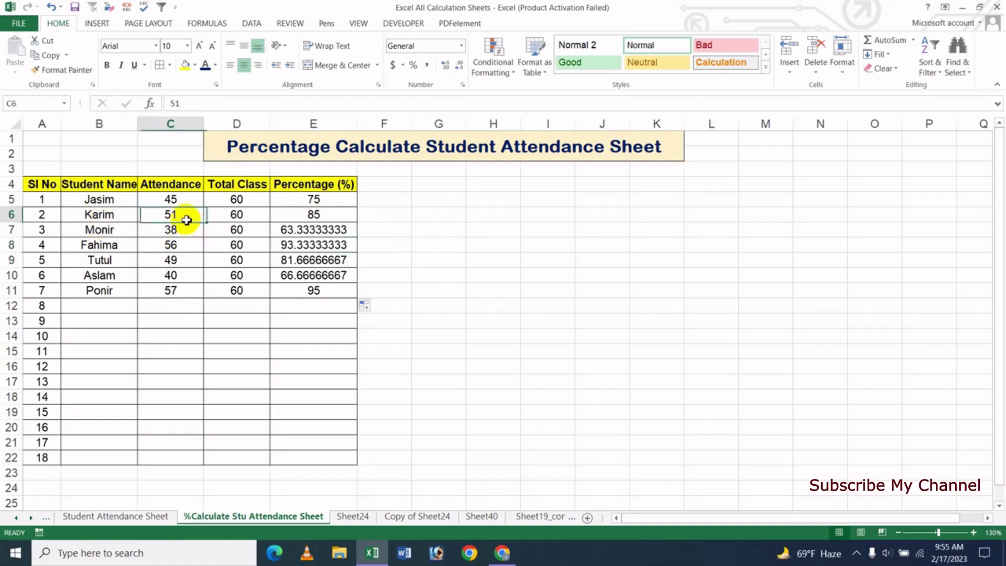
left_click(323, 216)
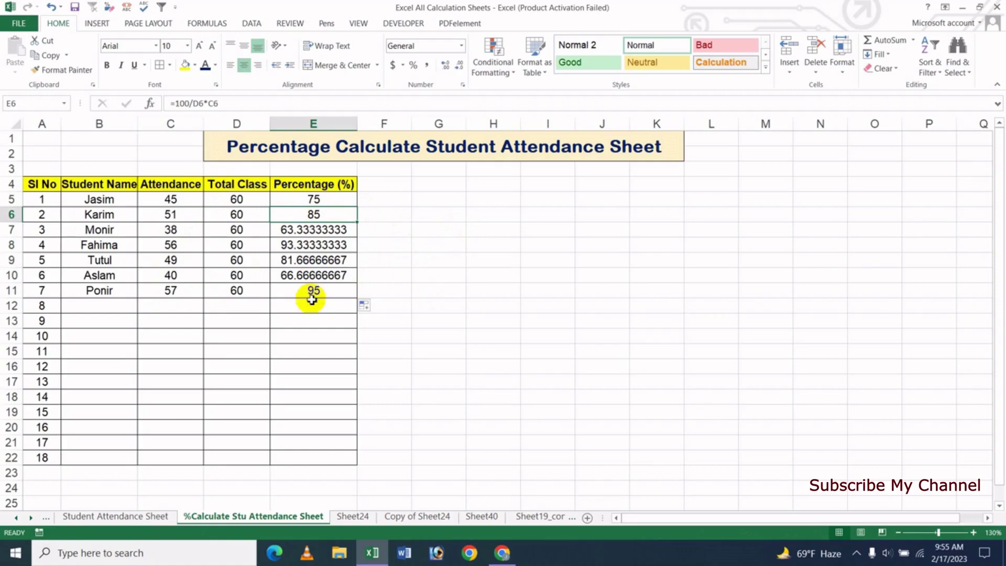
Add the eighth student in row 12 with the student's name, an attendance of 60 and a total class of 60
left_click(101, 306)
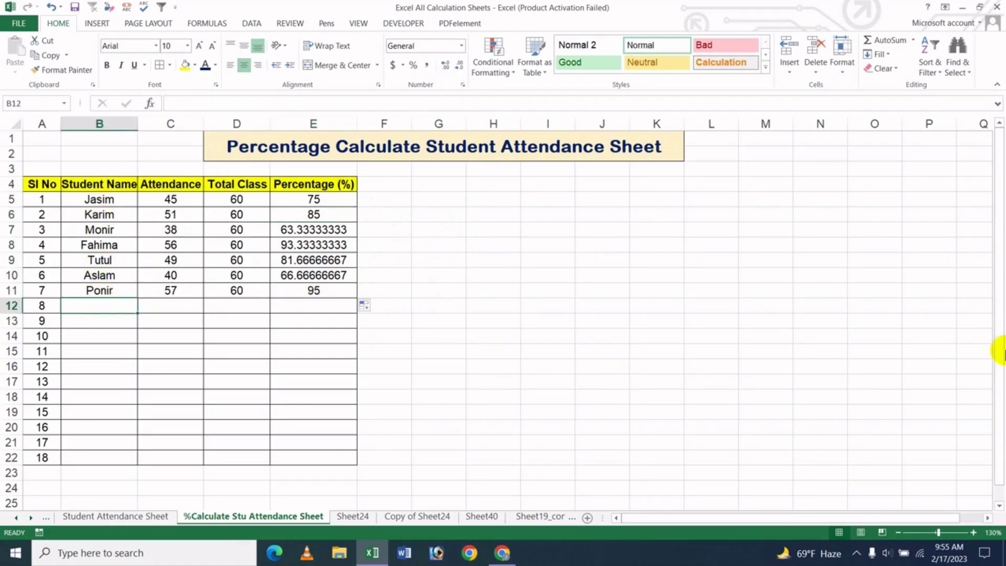
type("Icche")
key("Tab")
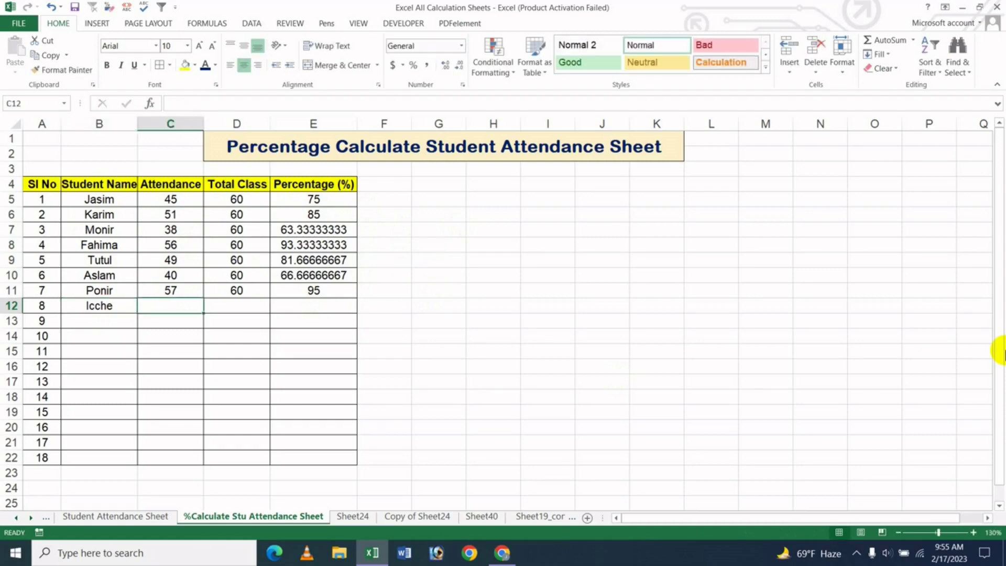
type("60")
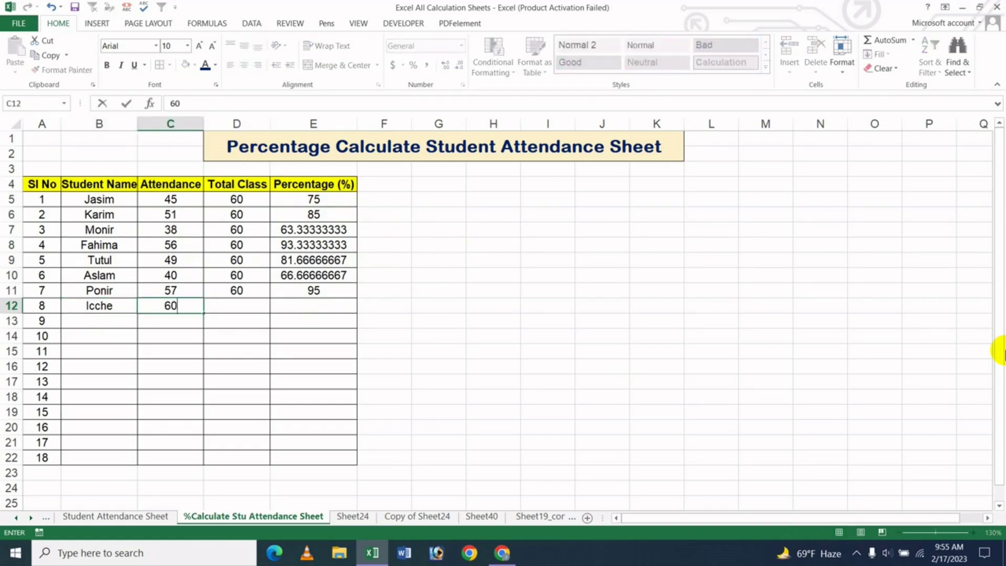
key("Tab")
type("60")
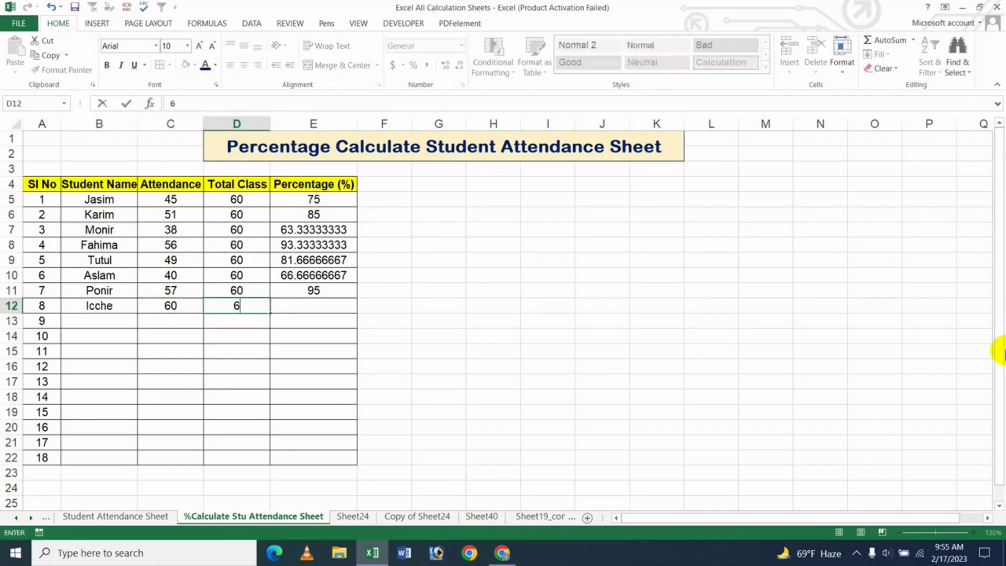
key("Tab")
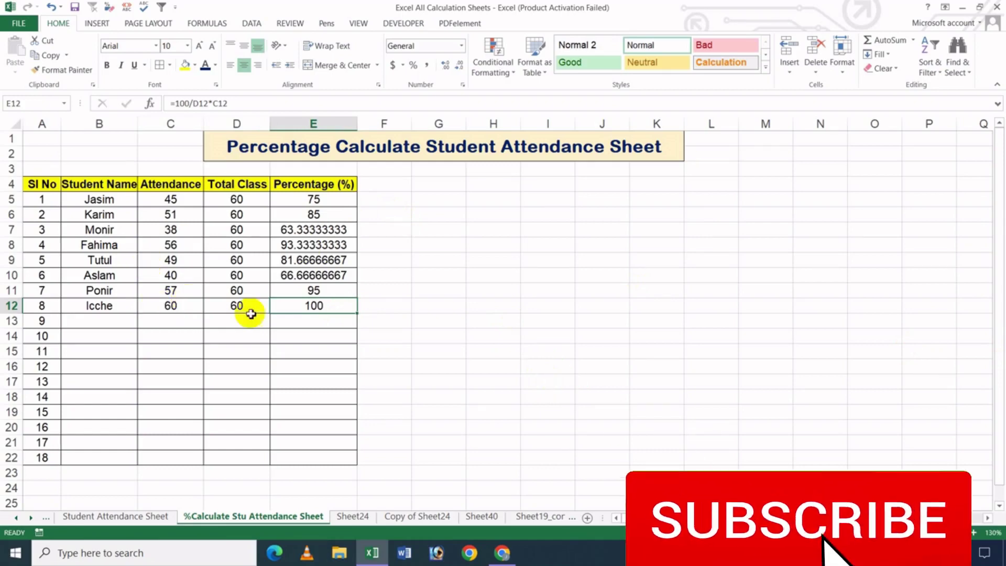
Set the eighth student's attendance in C12 to 59
left_click(178, 306)
type("59")
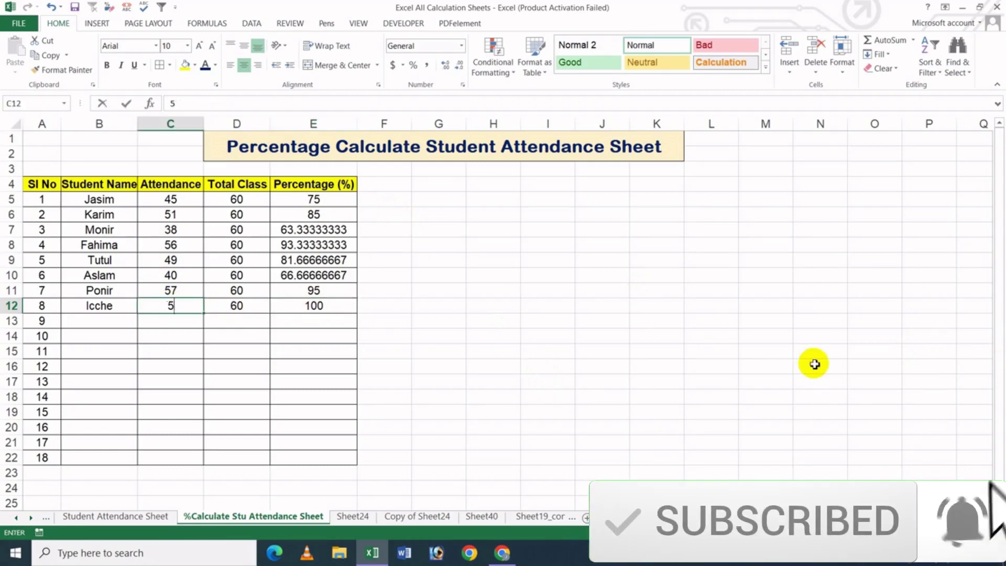
key("Return")
key("Up")
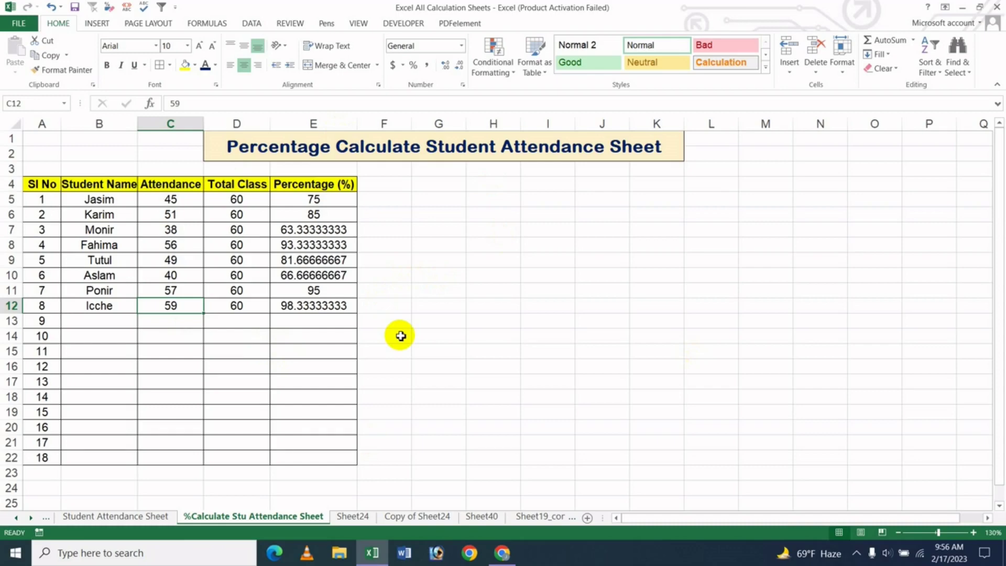
Switch to the Chrome window showing the JK Update Technology channel's videos on YouTube
left_click(502, 553)
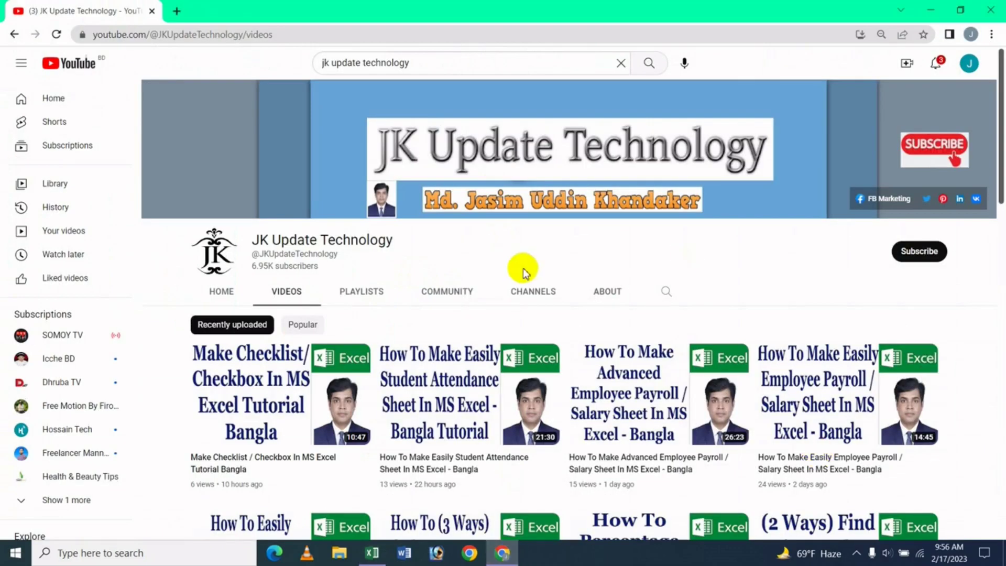